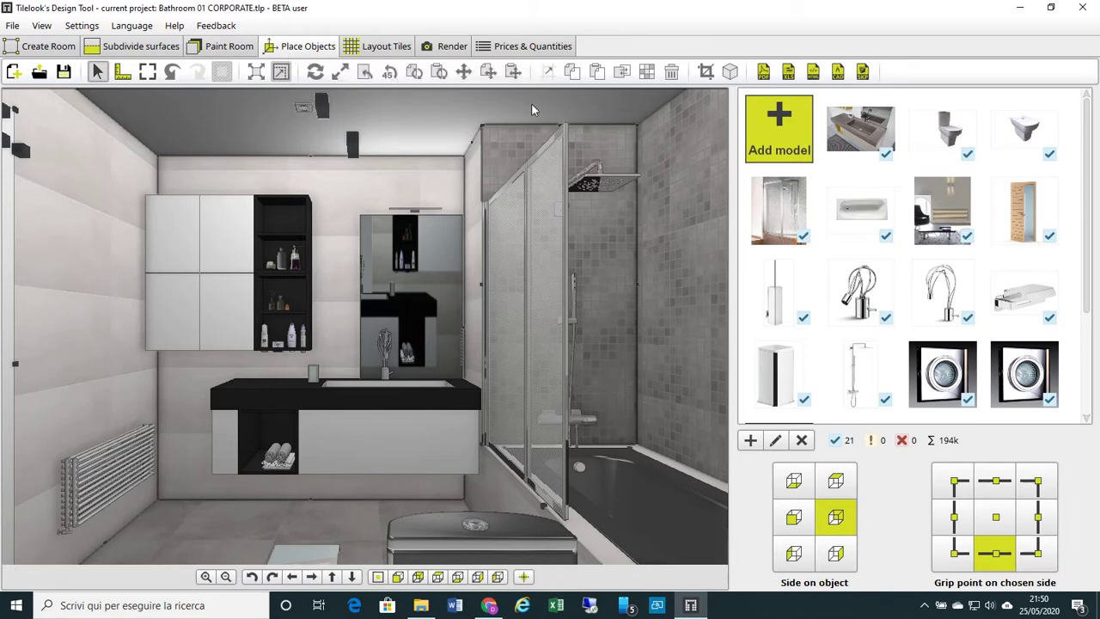
Open the Tilelook object catalogue to view the available 3D objects, and close it without loading a model
click(767, 146)
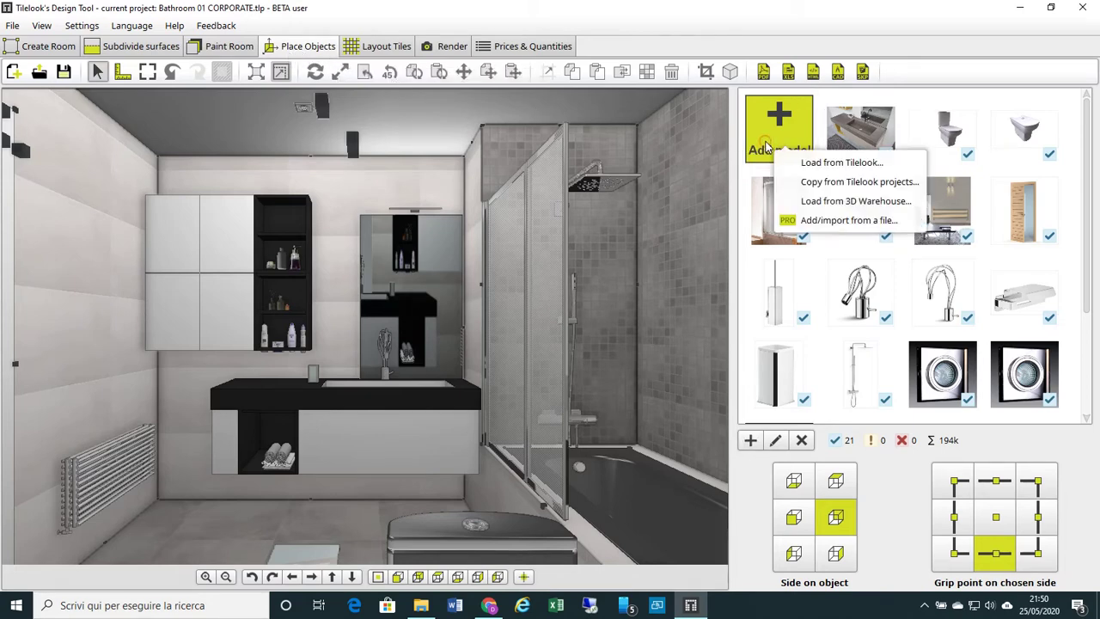
click(806, 163)
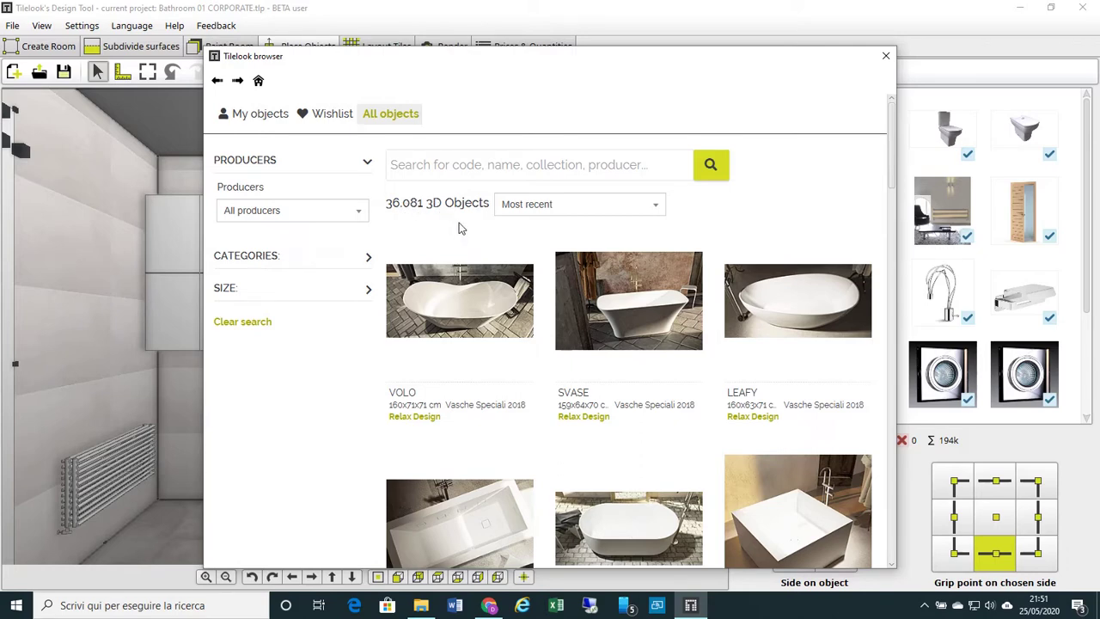
mouse_move(464, 283)
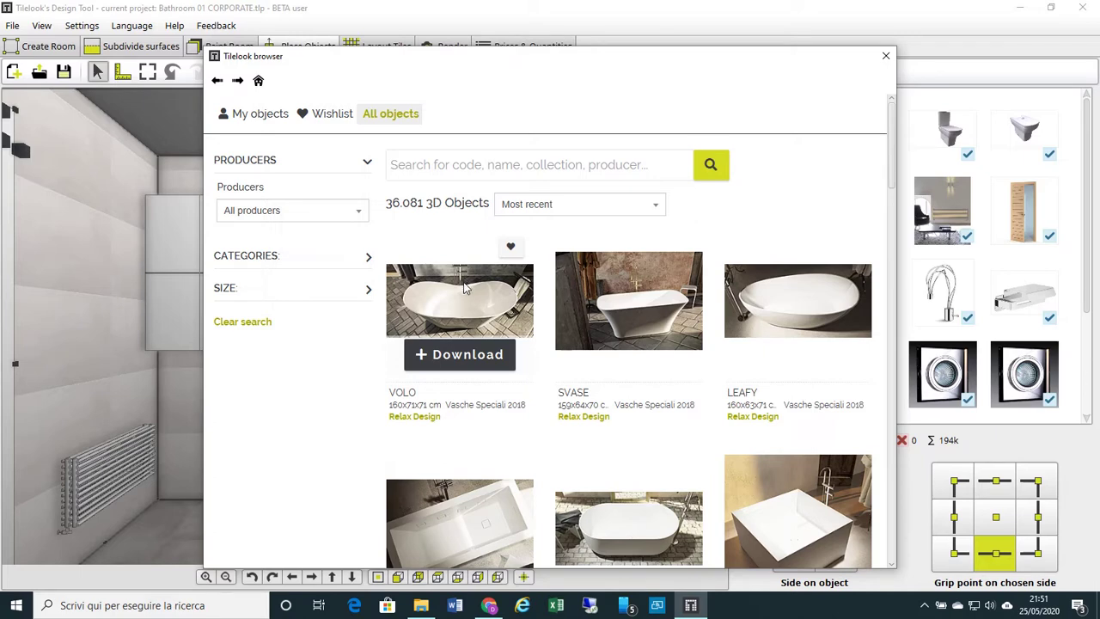
click(886, 57)
Open the 3D Warehouse model library for viewing, and close it without loading a model
click(808, 146)
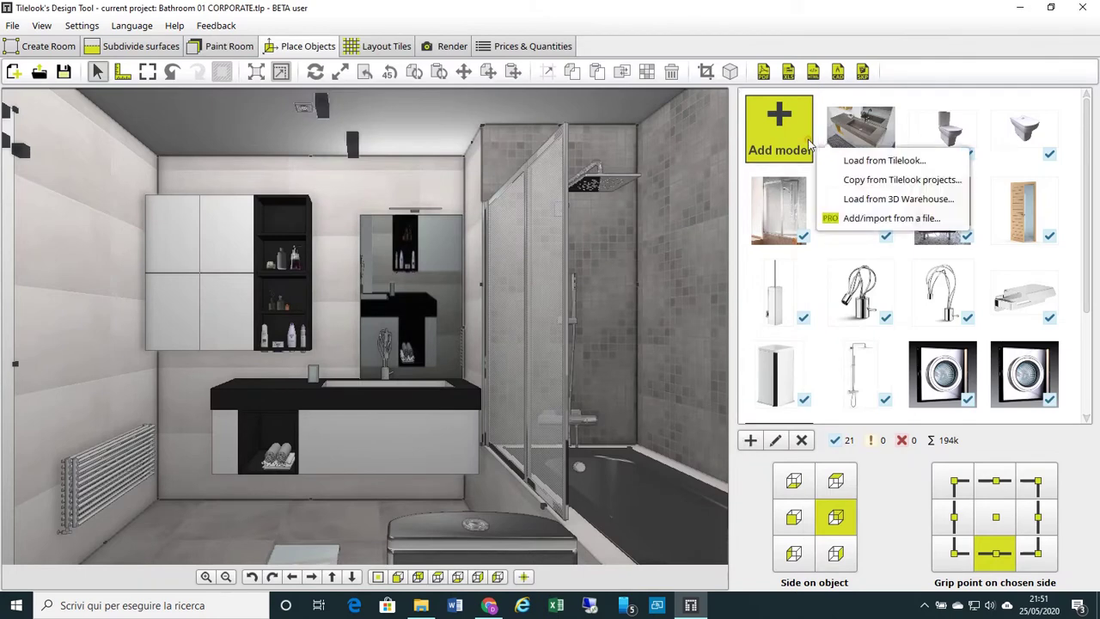
click(855, 200)
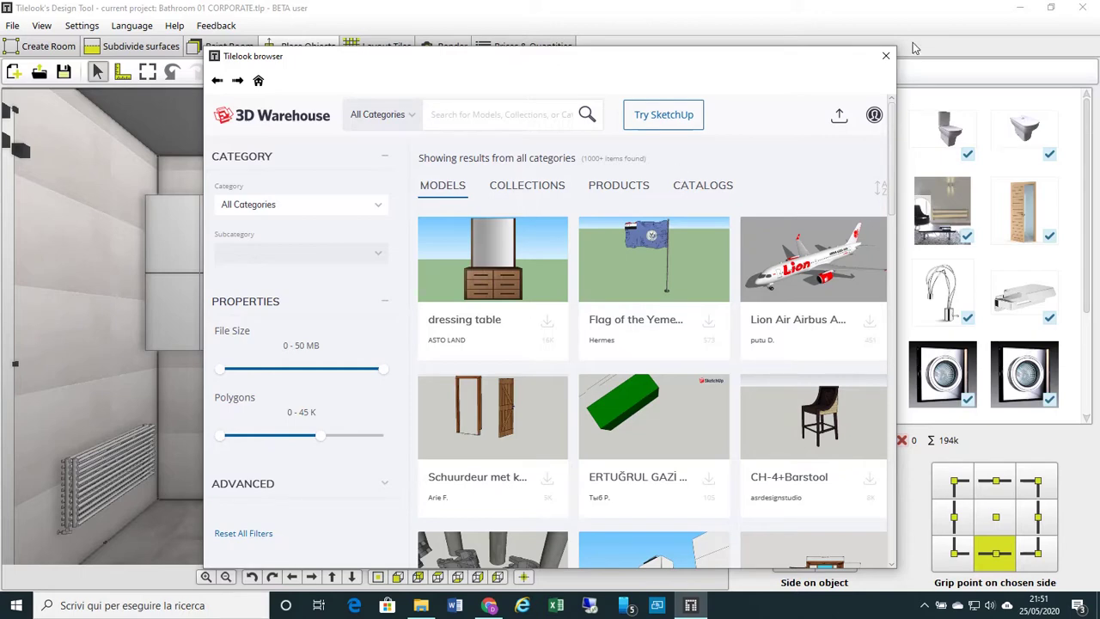
click(885, 56)
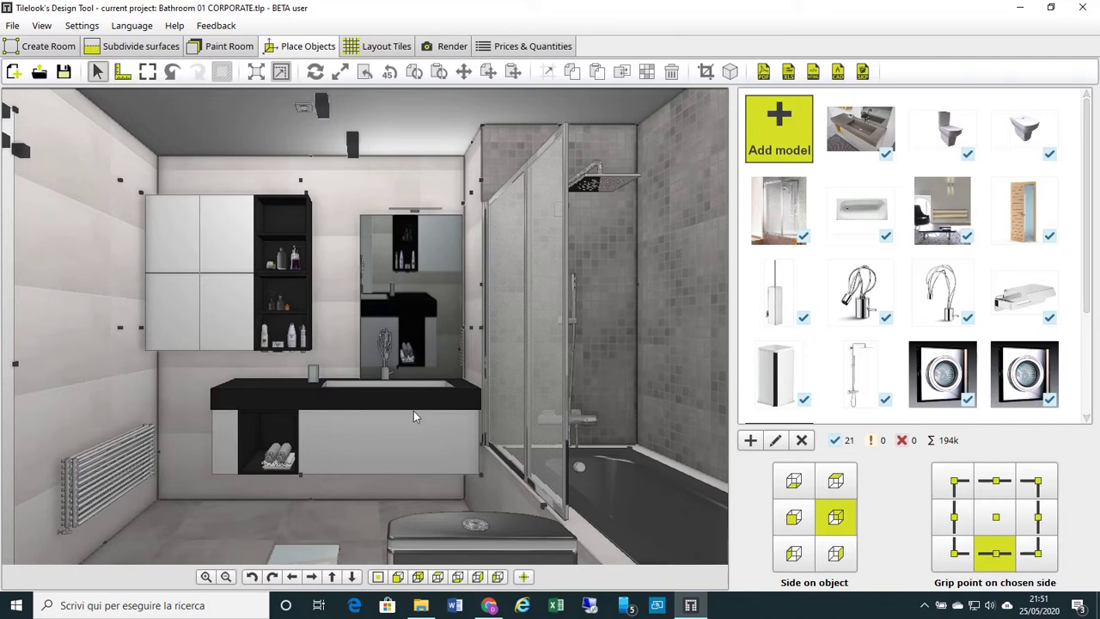
Bring up the project's materials list in the render section and browse through the materials
click(450, 48)
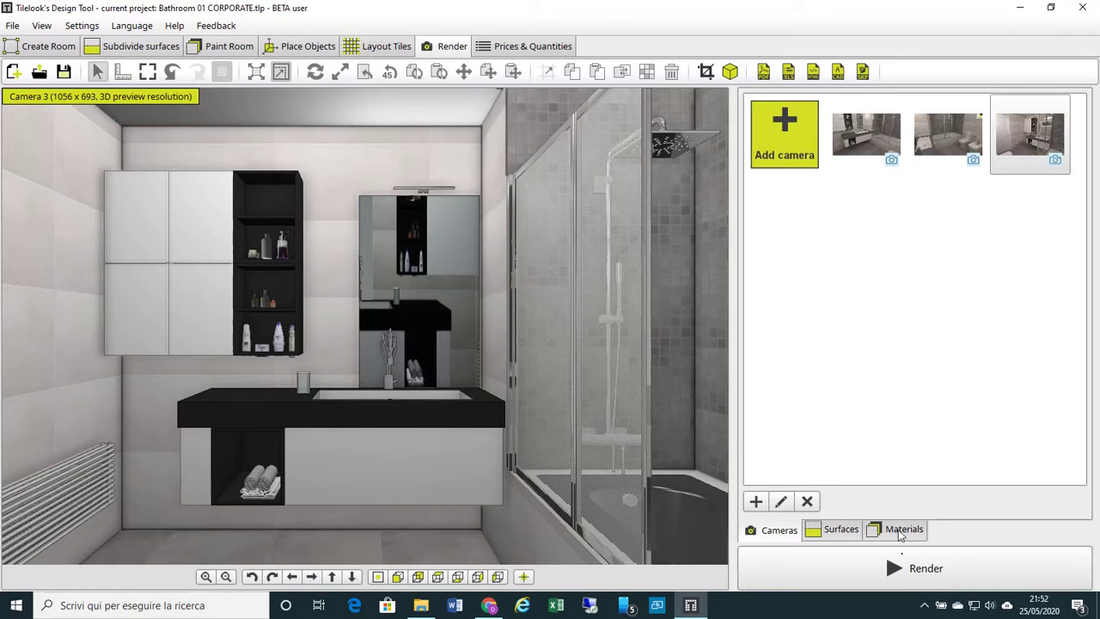
click(900, 533)
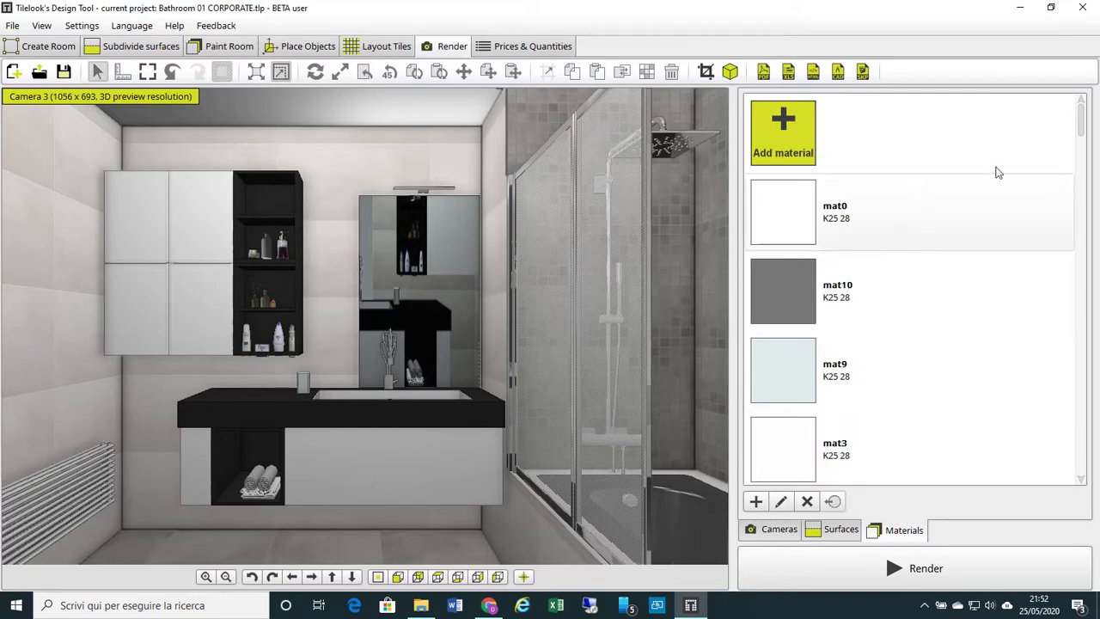
mouse_move(1080, 129)
mouse_down()
mouse_move(1081, 202)
mouse_move(1081, 126)
mouse_up()
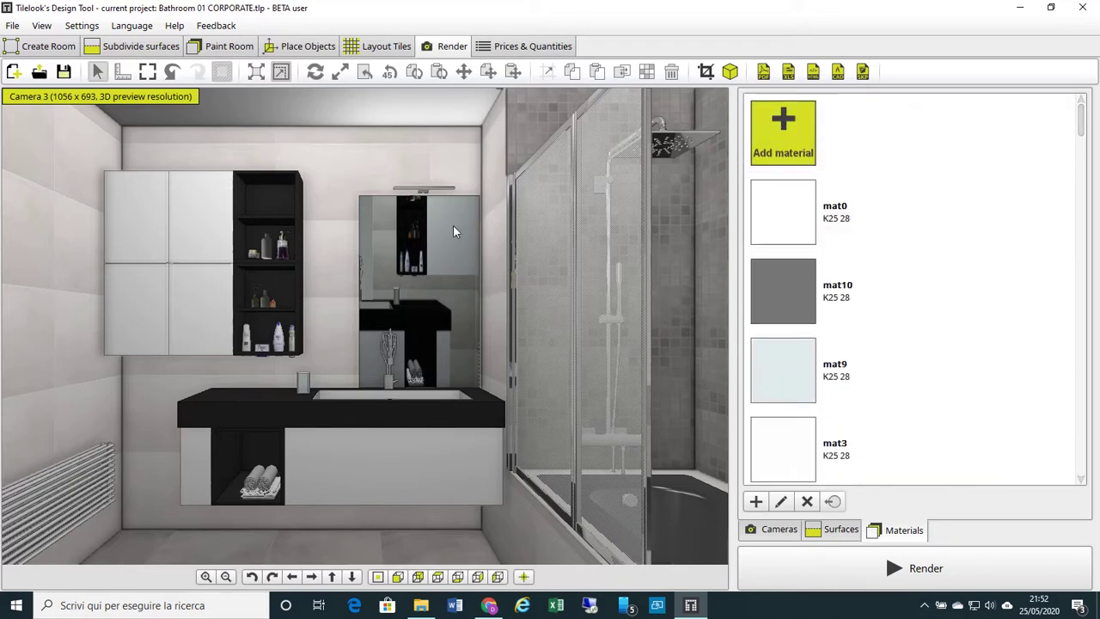
drag(1081, 111, 1081, 187)
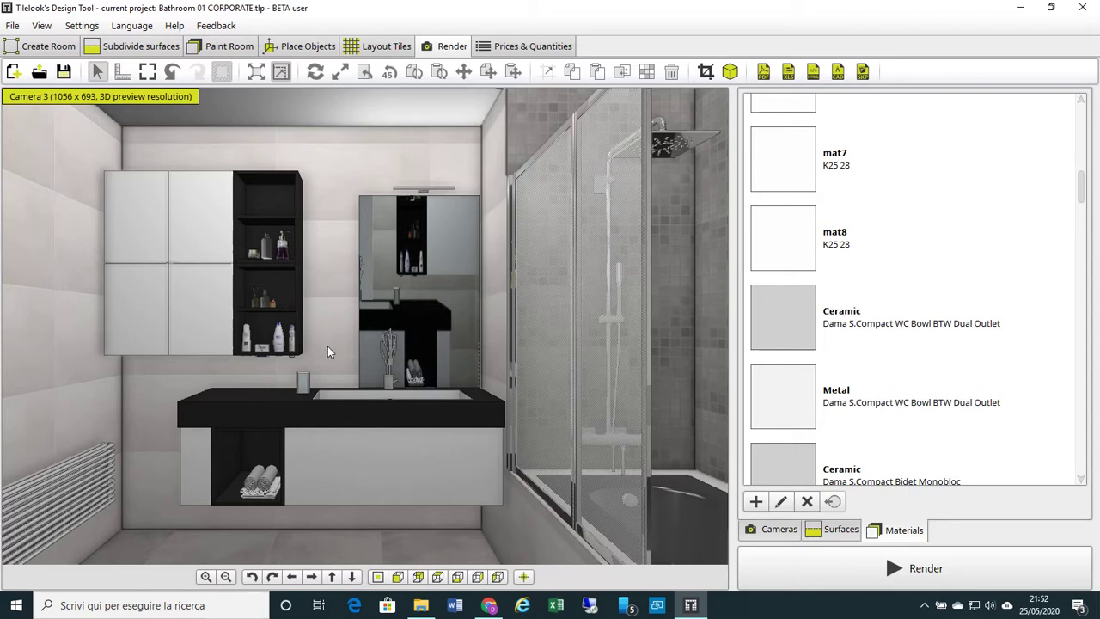
drag(1079, 189, 1084, 121)
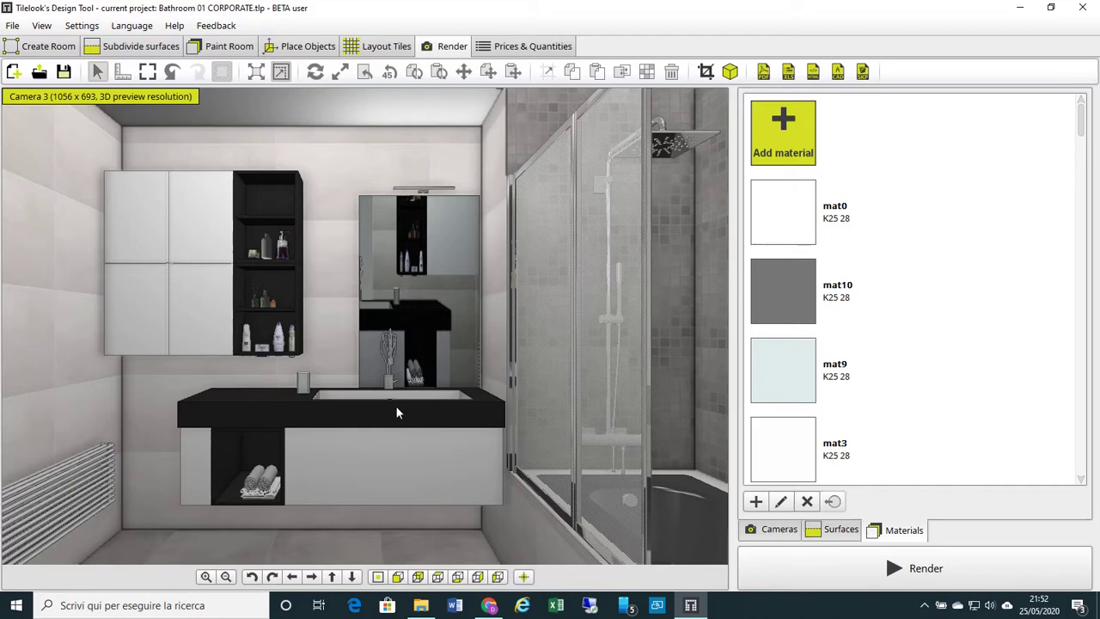
Open the settings of the vanity countertop's material, mat10, and try the Default and Glossy material types
click(272, 402)
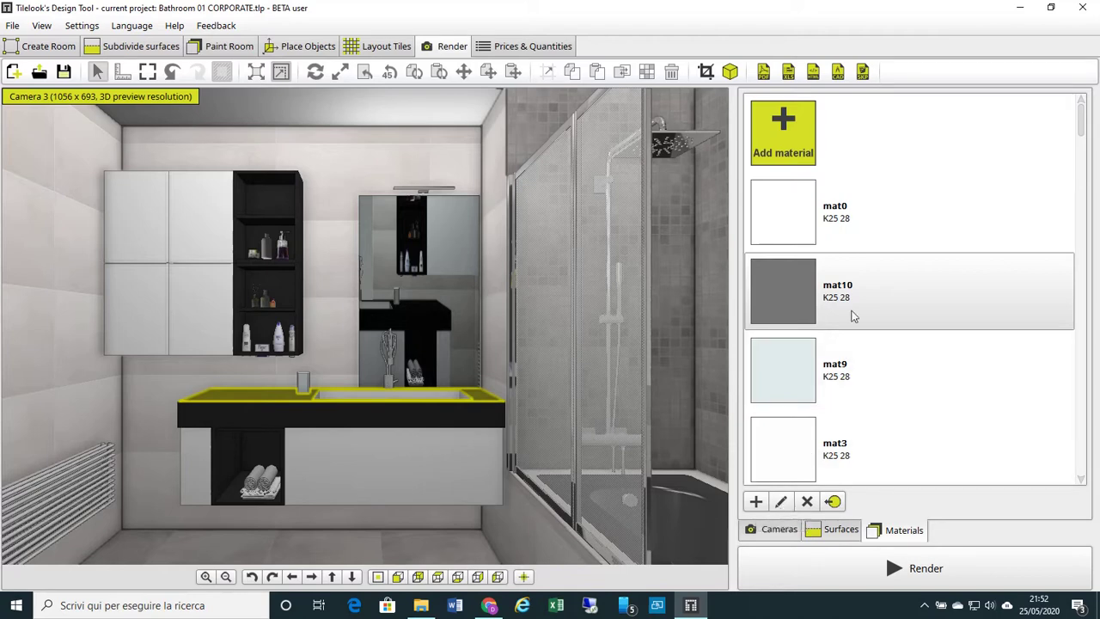
double_click(850, 311)
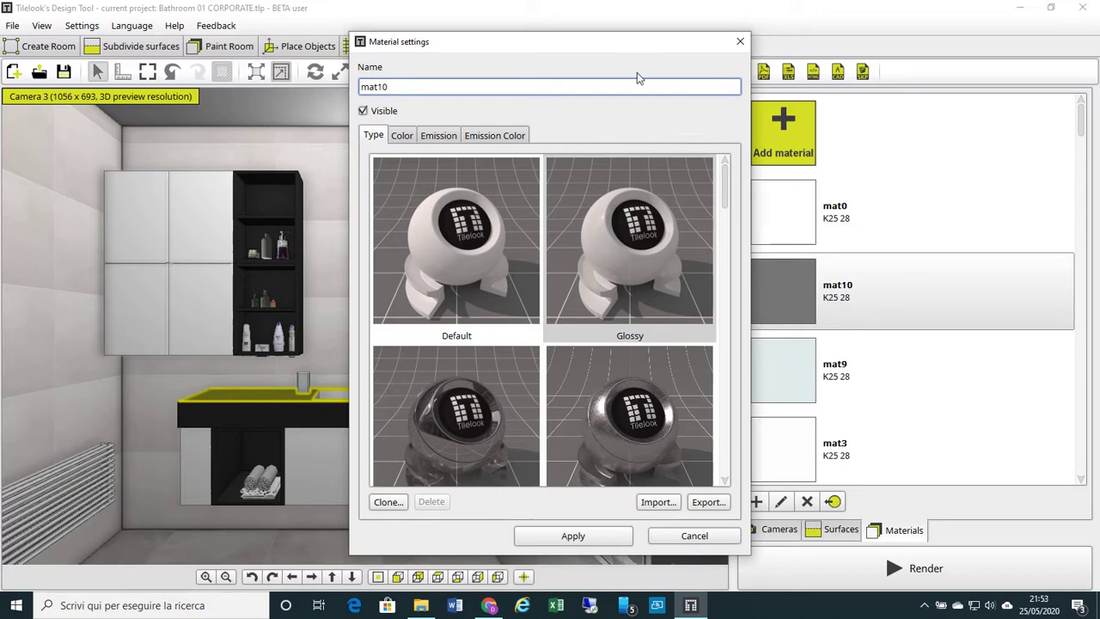
drag(634, 51, 767, 48)
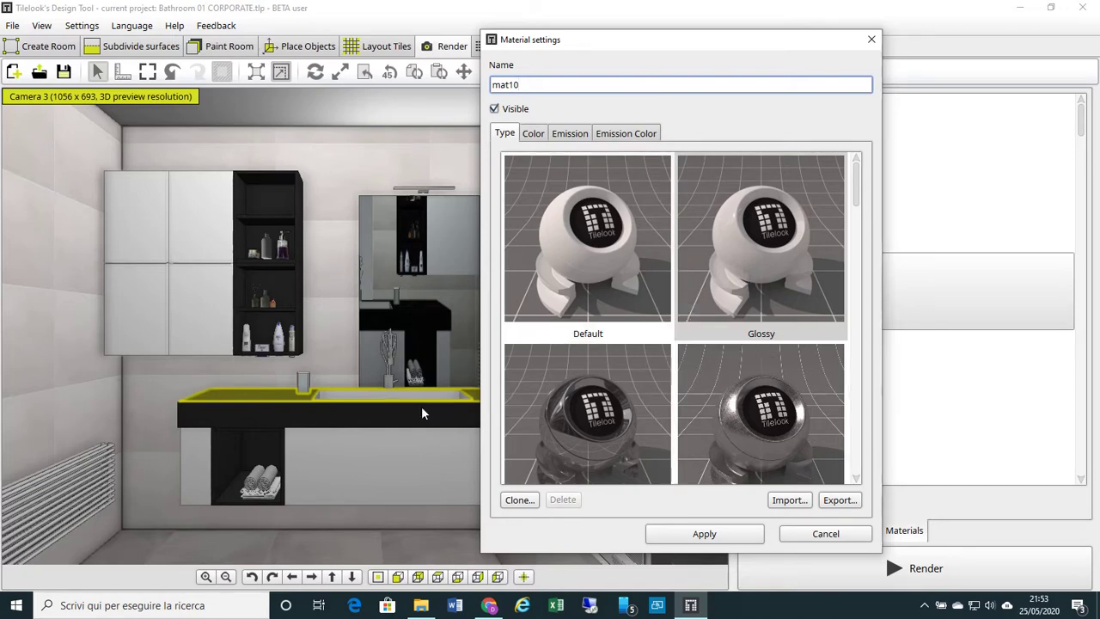
click(591, 336)
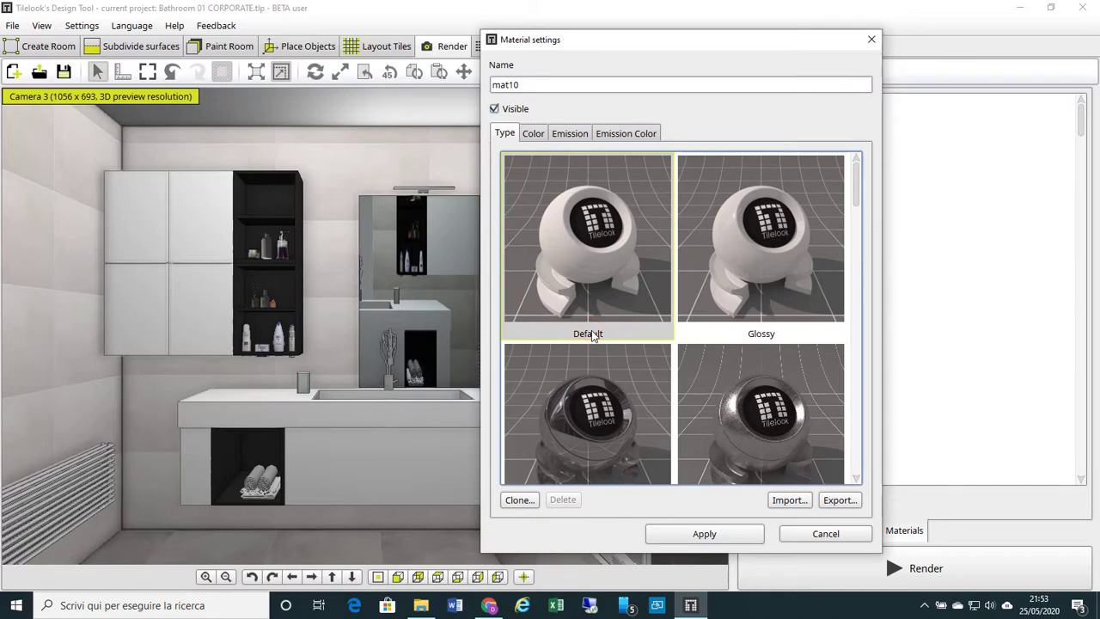
click(715, 338)
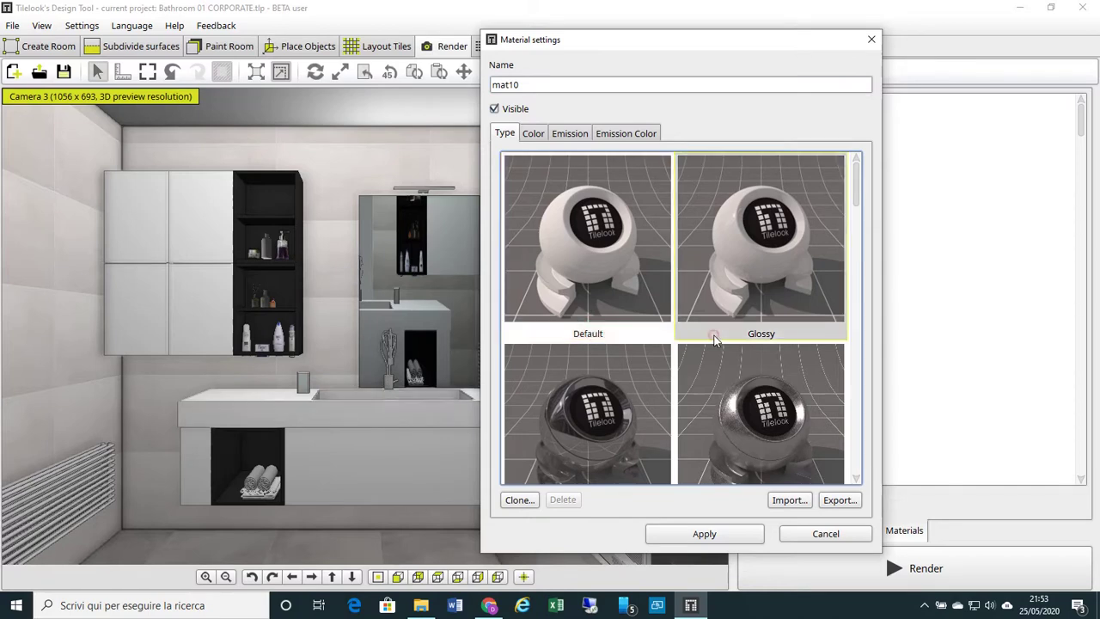
click(633, 337)
Choose the Copper material type for the vanity countertop's material and apply it
drag(859, 182, 859, 216)
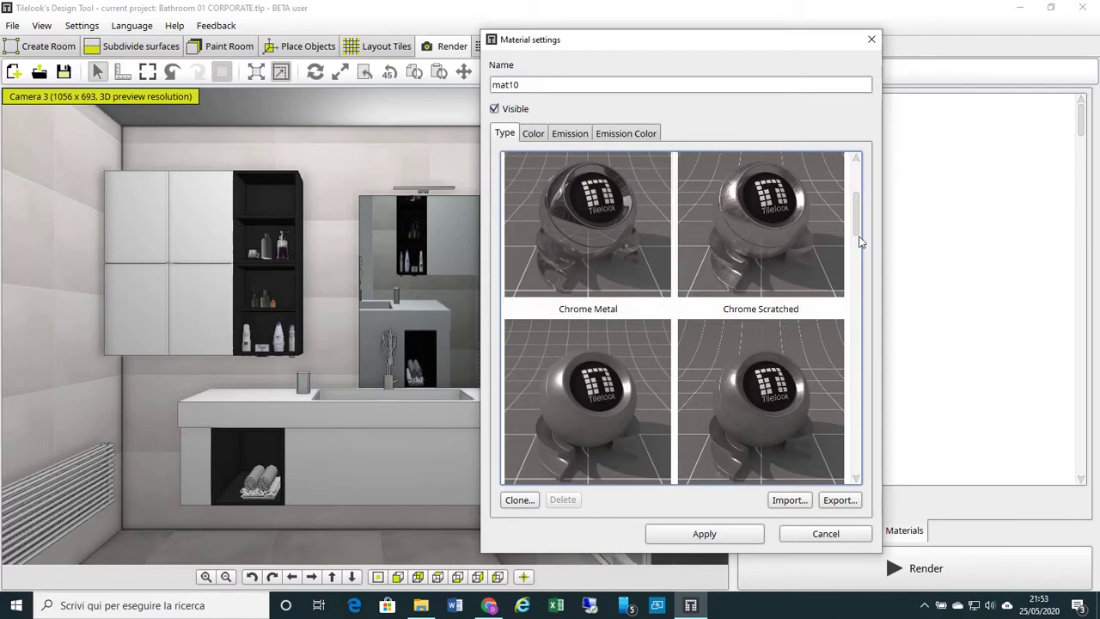
drag(858, 234, 851, 268)
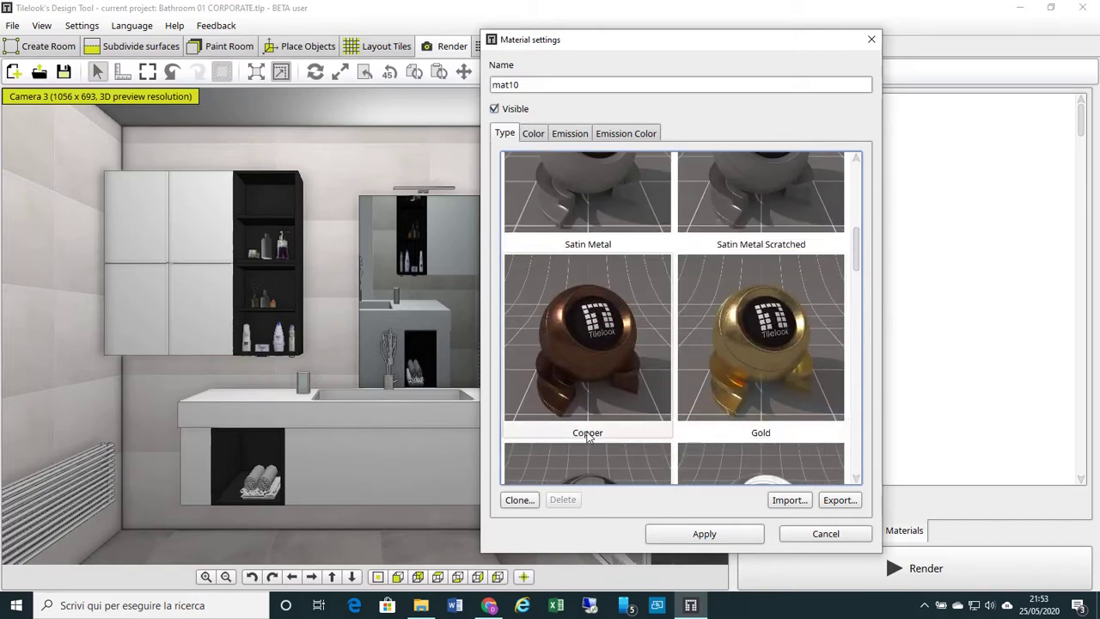
click(589, 437)
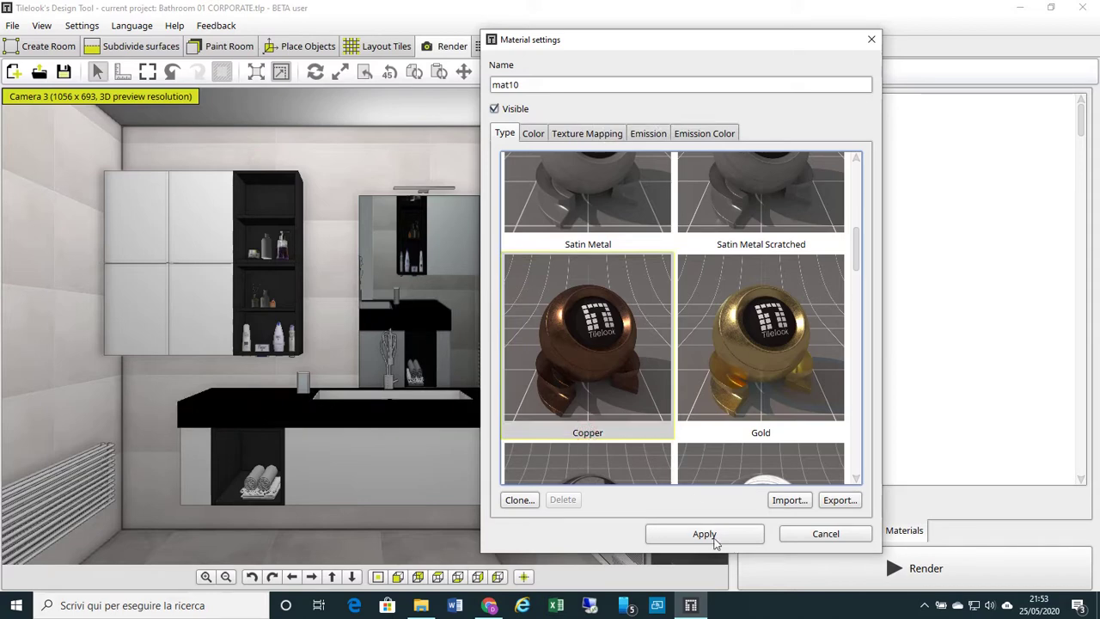
click(713, 534)
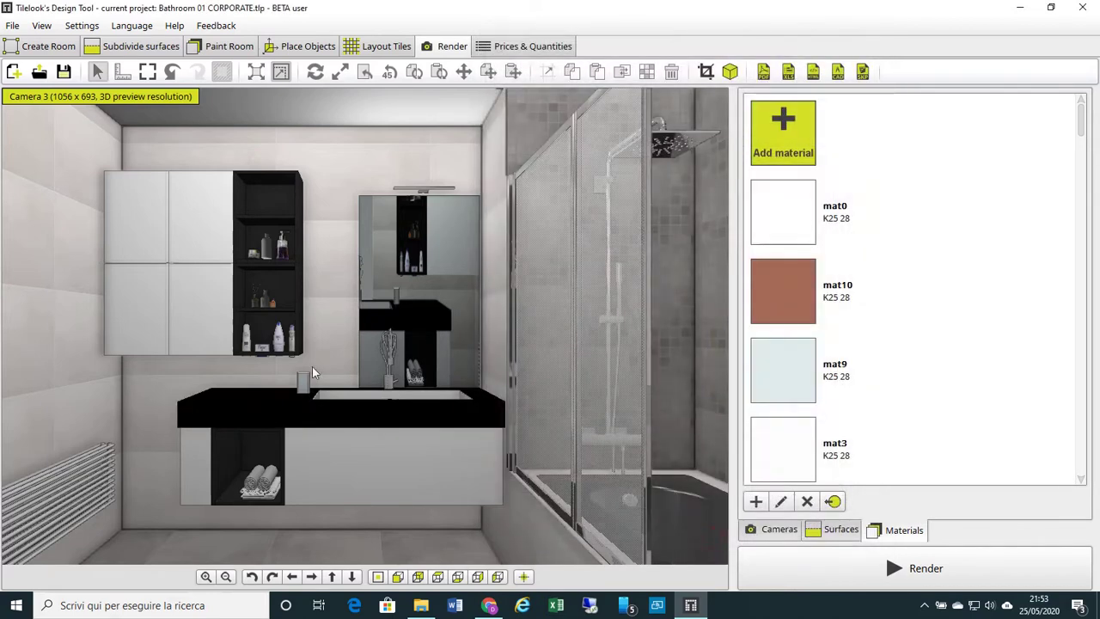
Reselect the vanity countertop, review the material types in mat10's settings, and close them without changes
click(274, 392)
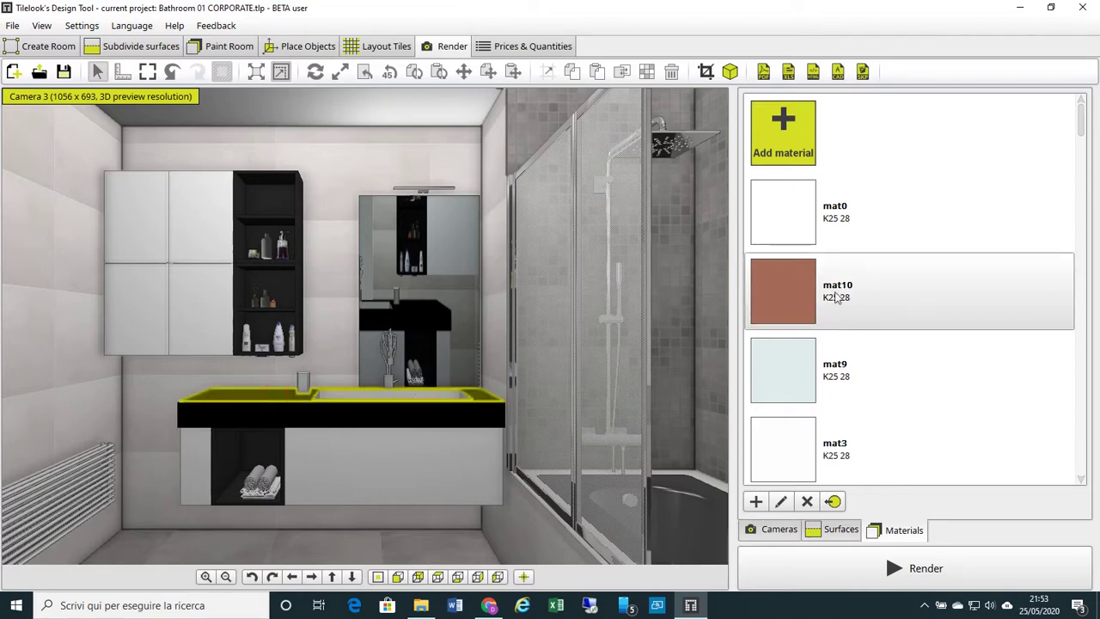
double_click(786, 289)
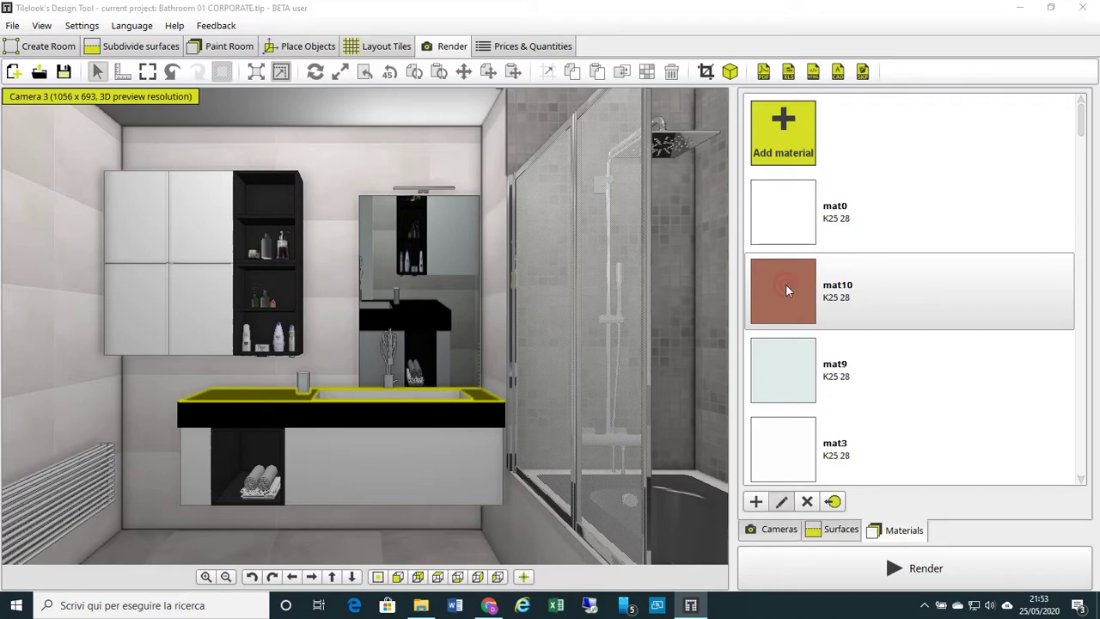
scroll(719, 239, down, 5)
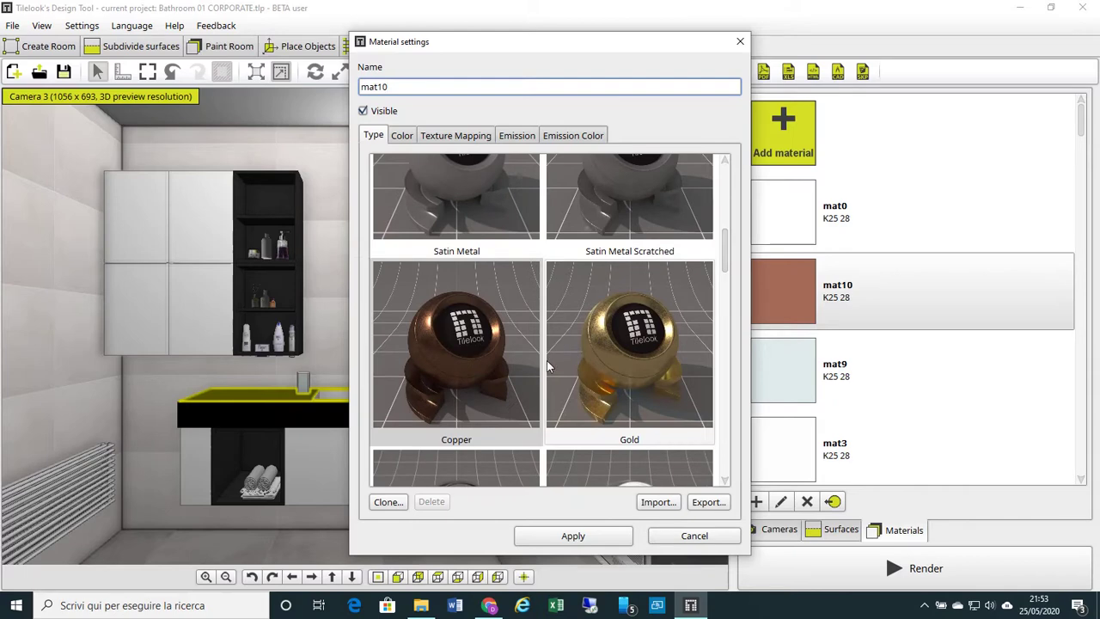
click(738, 43)
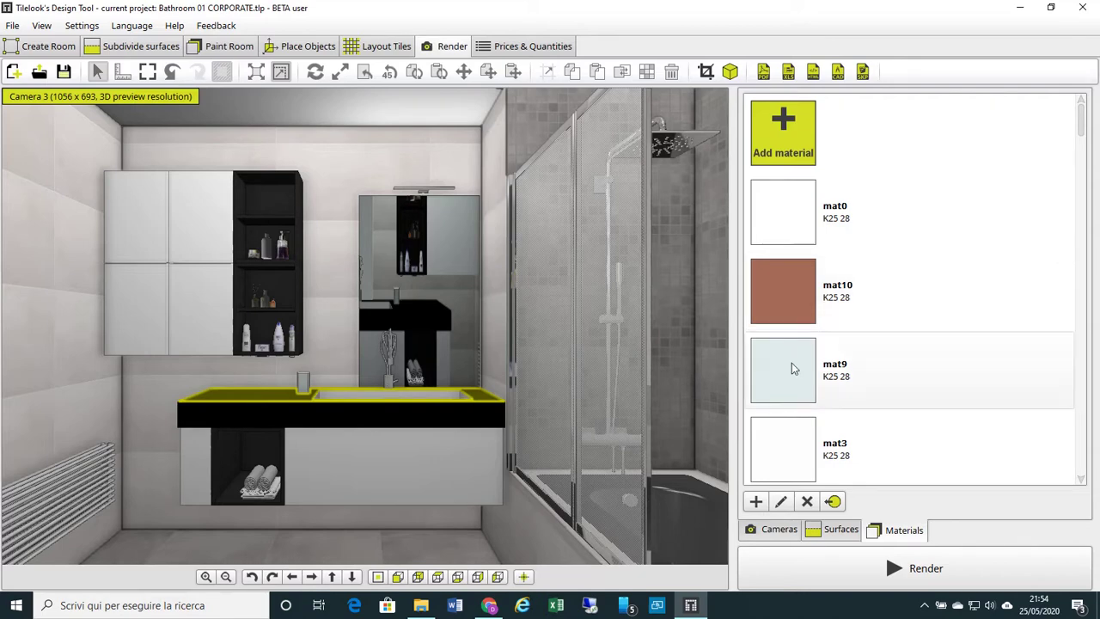
Reopen the settings of mat10, check its color options, and set the material type to Default
double_click(902, 295)
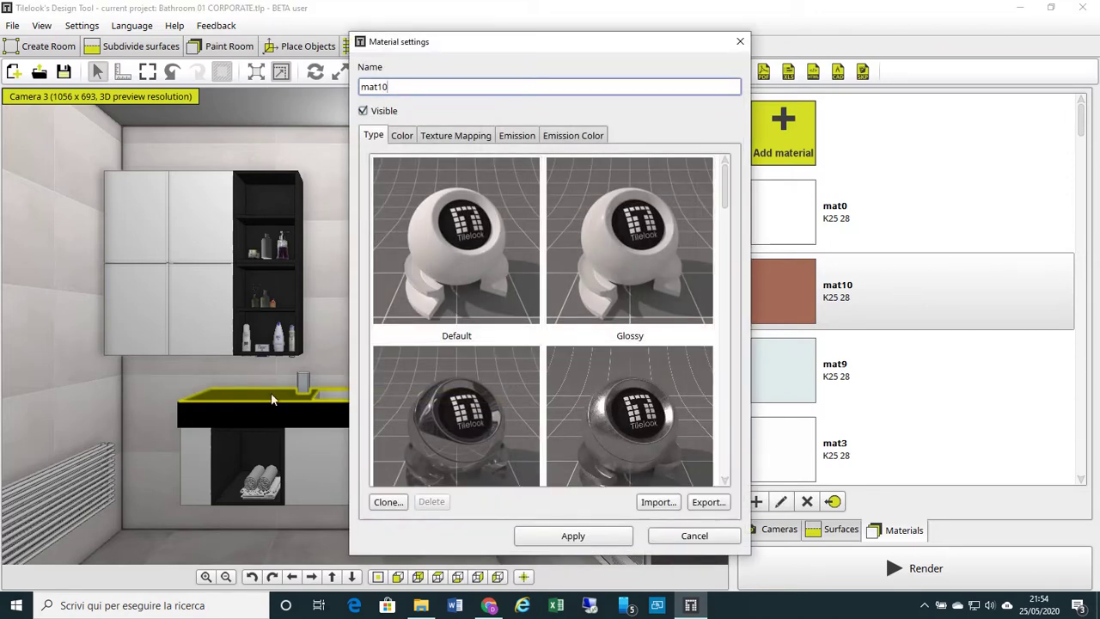
drag(726, 182, 726, 205)
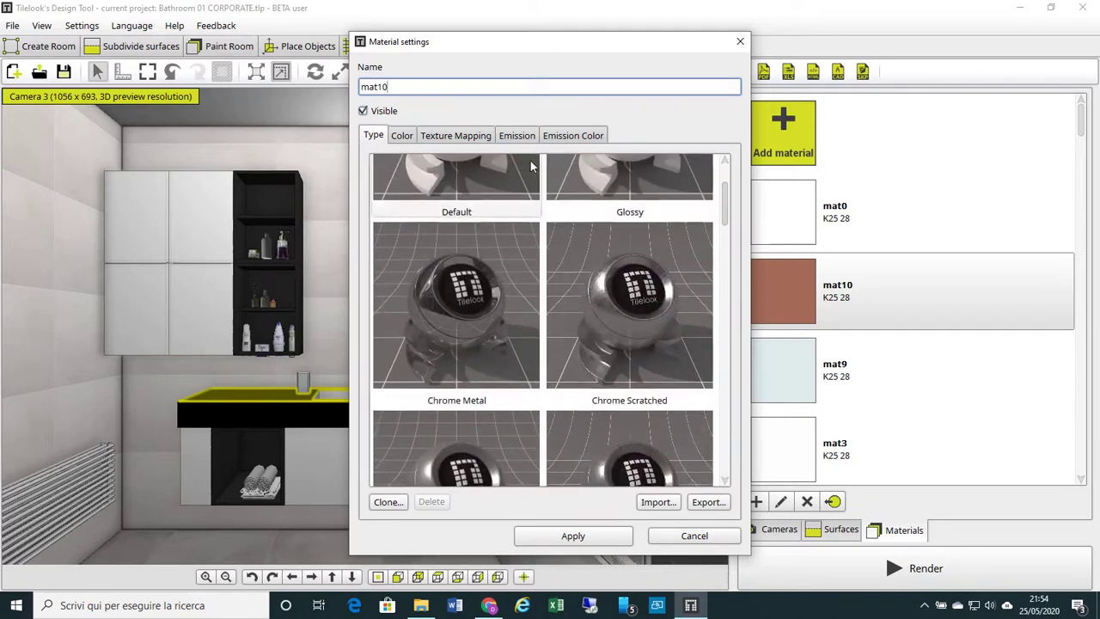
click(402, 135)
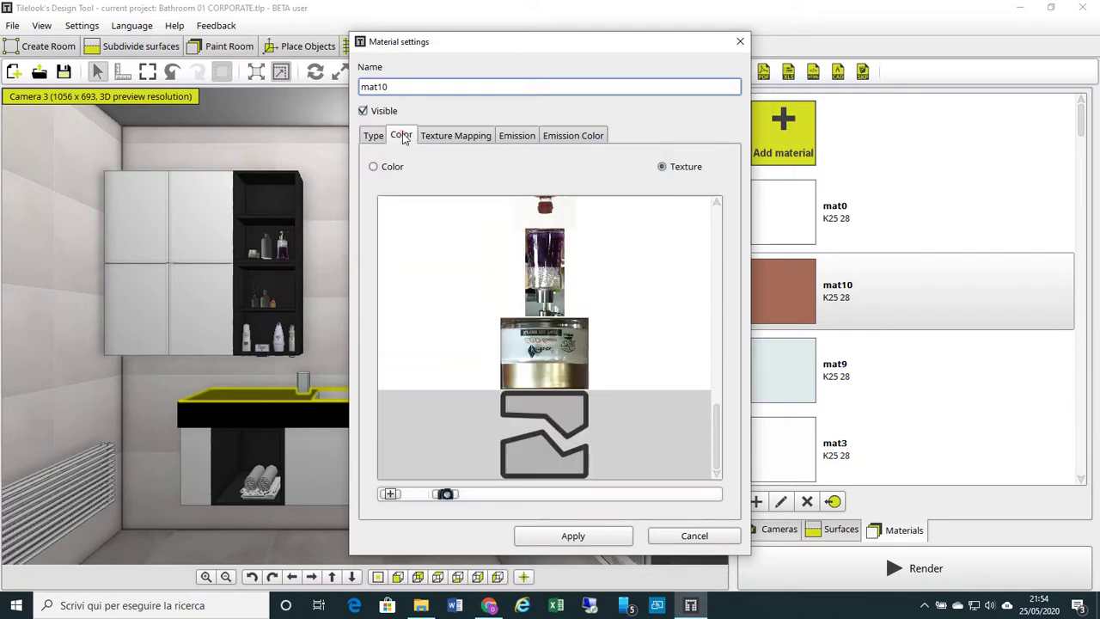
click(373, 169)
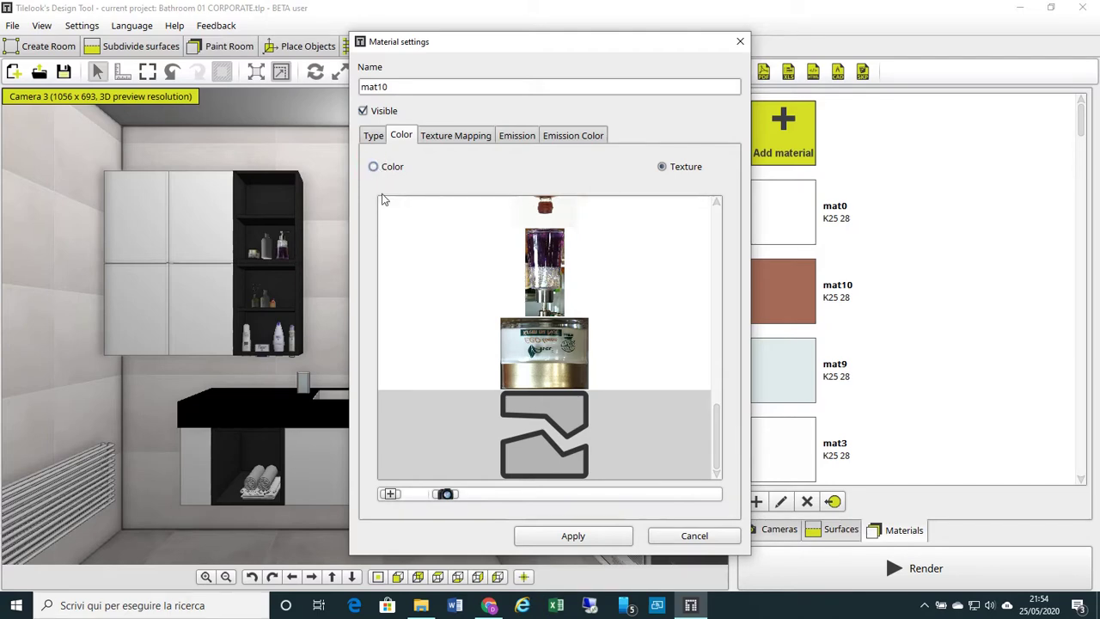
click(374, 137)
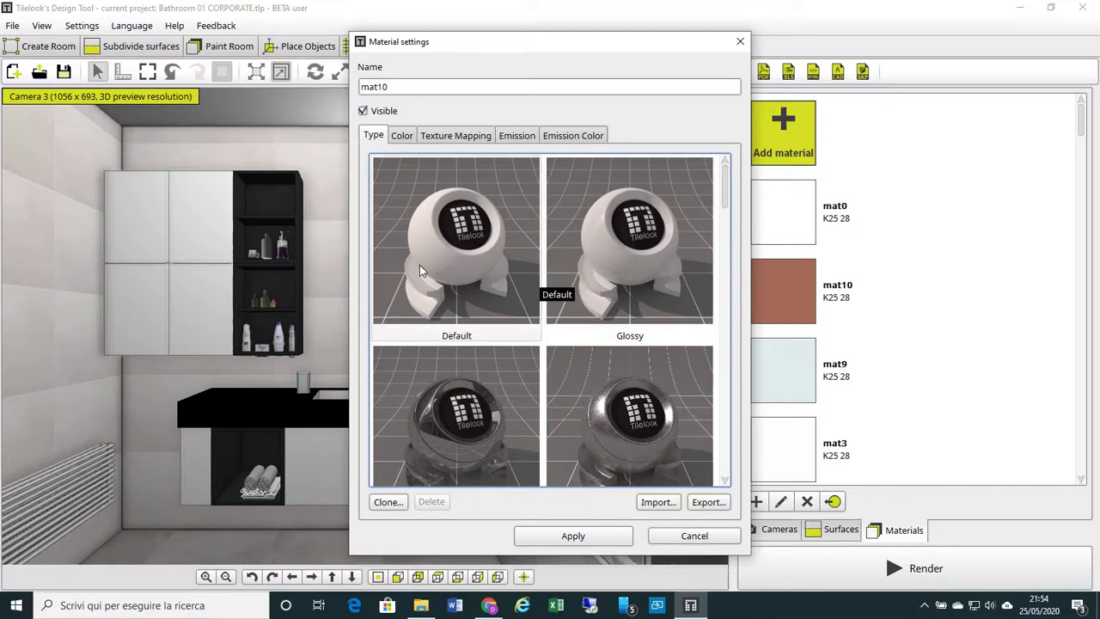
click(471, 267)
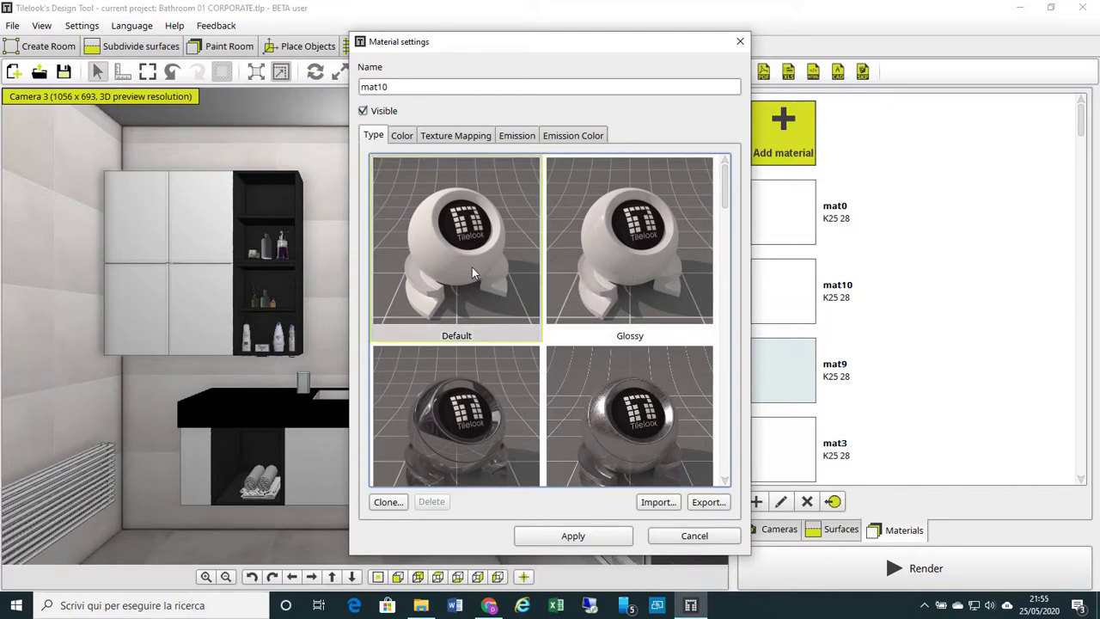
Switch mat10 from texture to a plain color, pick the blue 4027F0, and apply it to the material
click(402, 135)
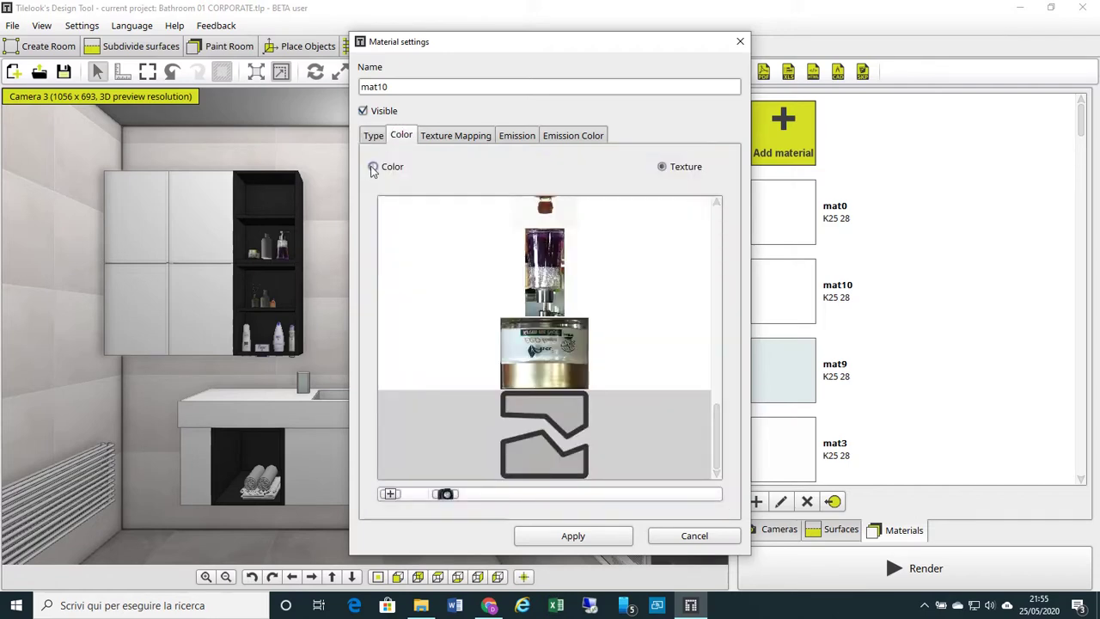
click(373, 167)
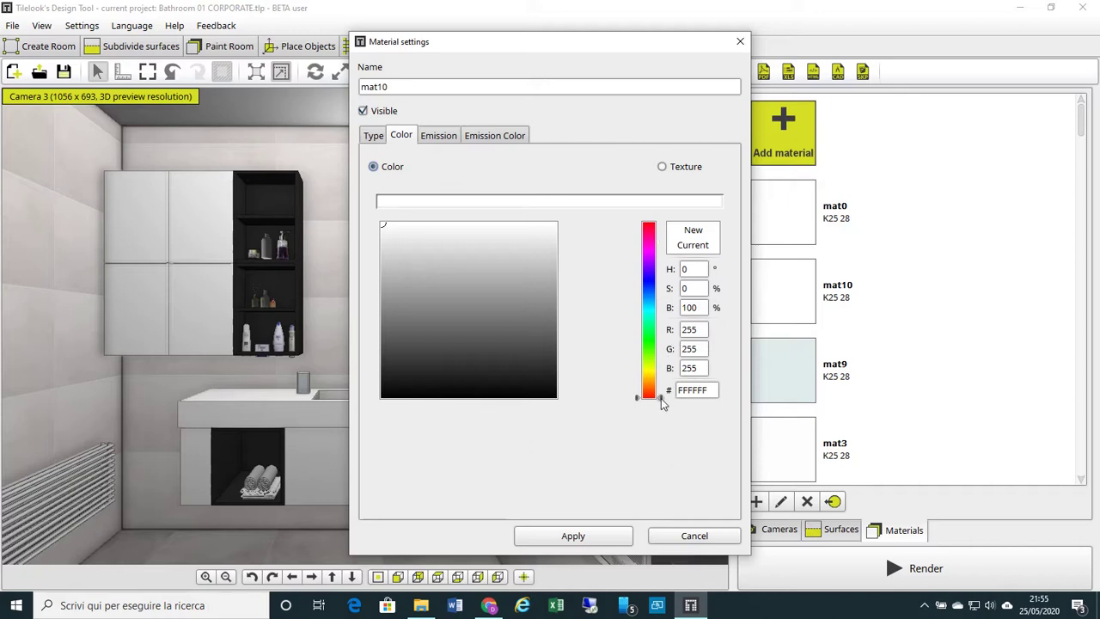
drag(661, 398, 664, 284)
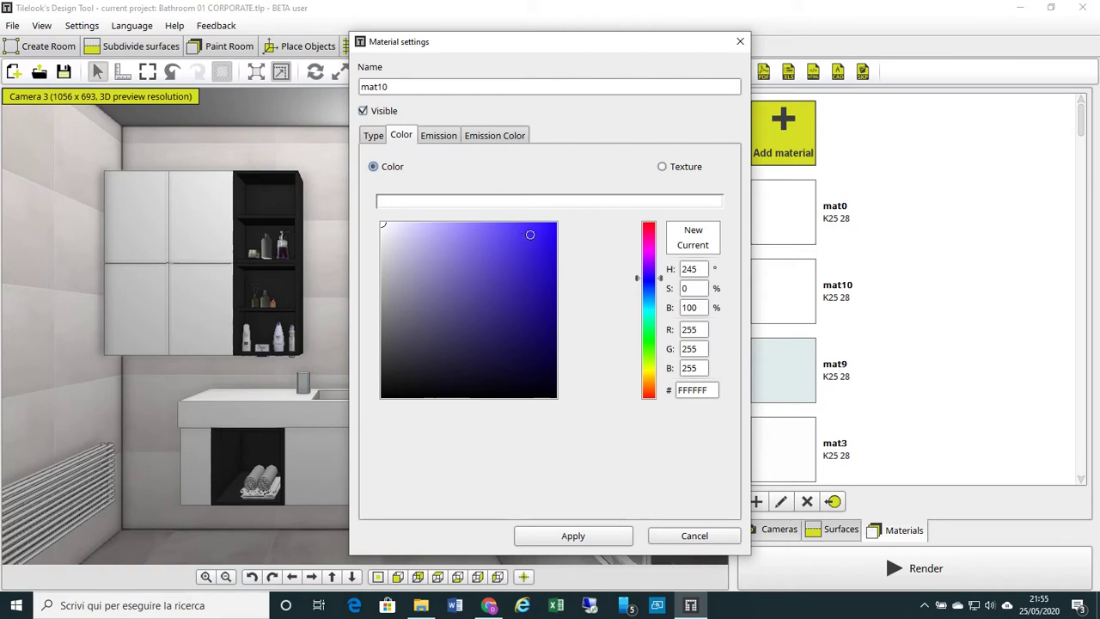
click(528, 232)
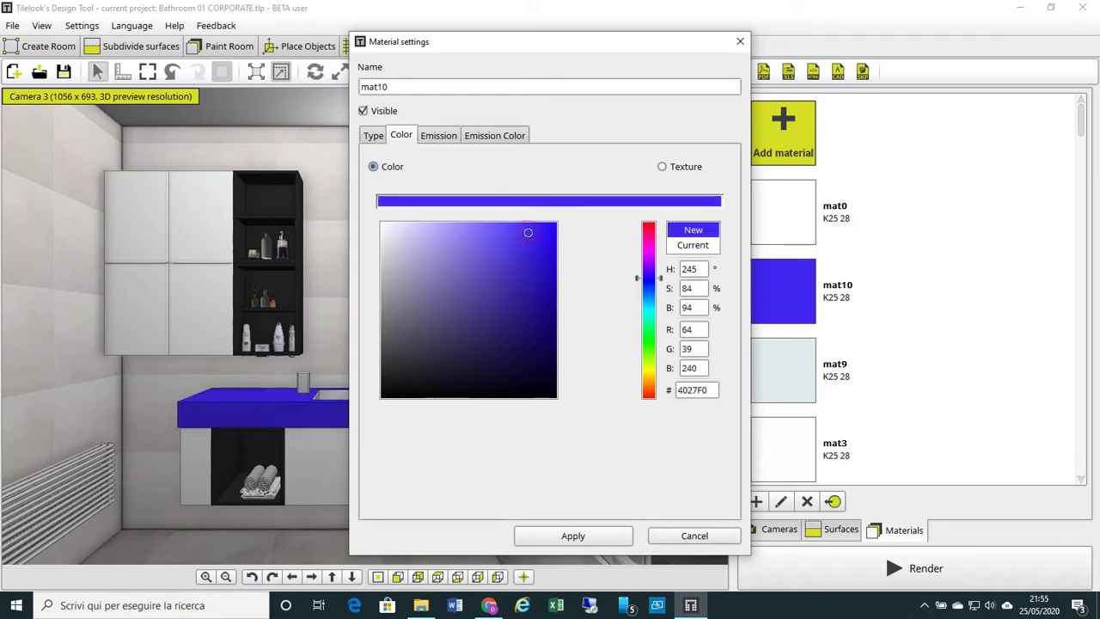
click(575, 539)
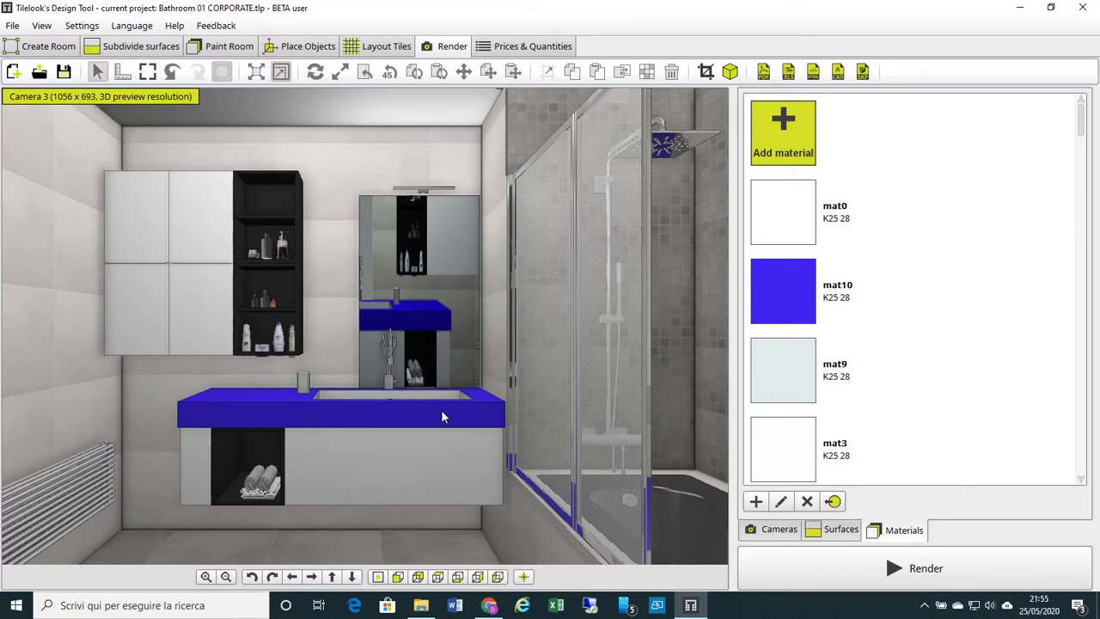
Set mat10's material type to Glossy and its plain color to a blue-violet with hue 253, and apply the changes
click(896, 312)
double_click(896, 312)
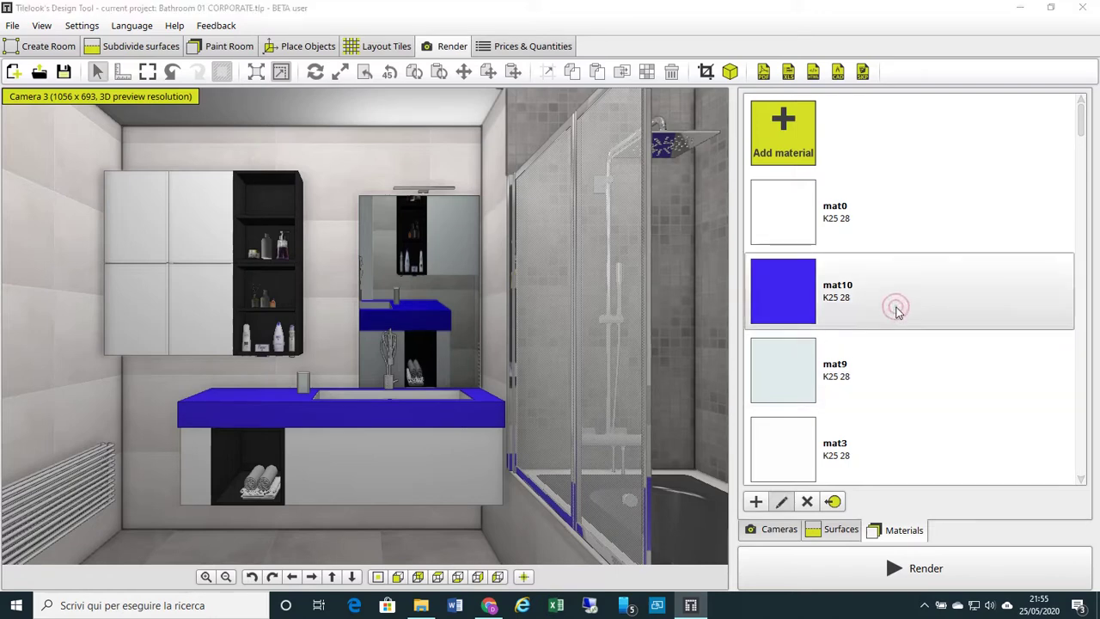
click(627, 330)
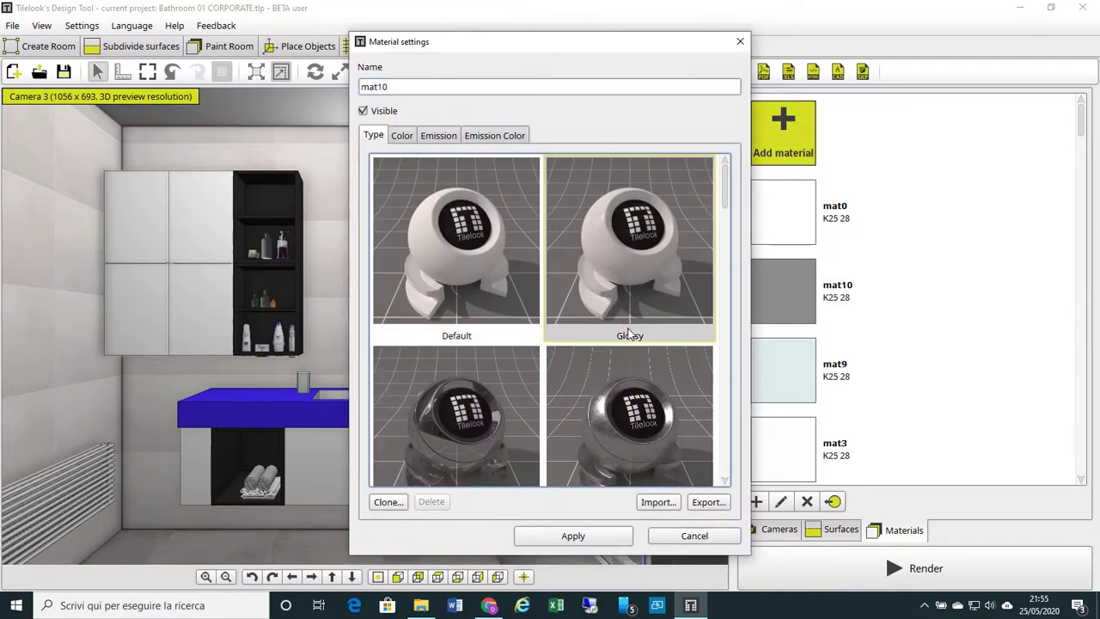
click(402, 136)
click(658, 386)
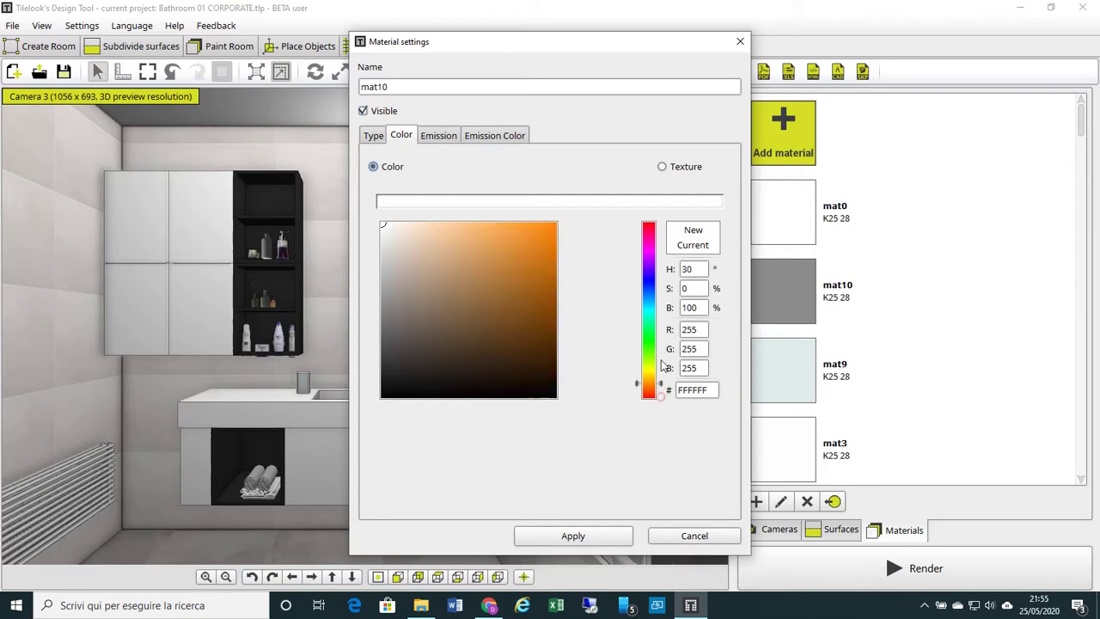
drag(662, 366, 661, 275)
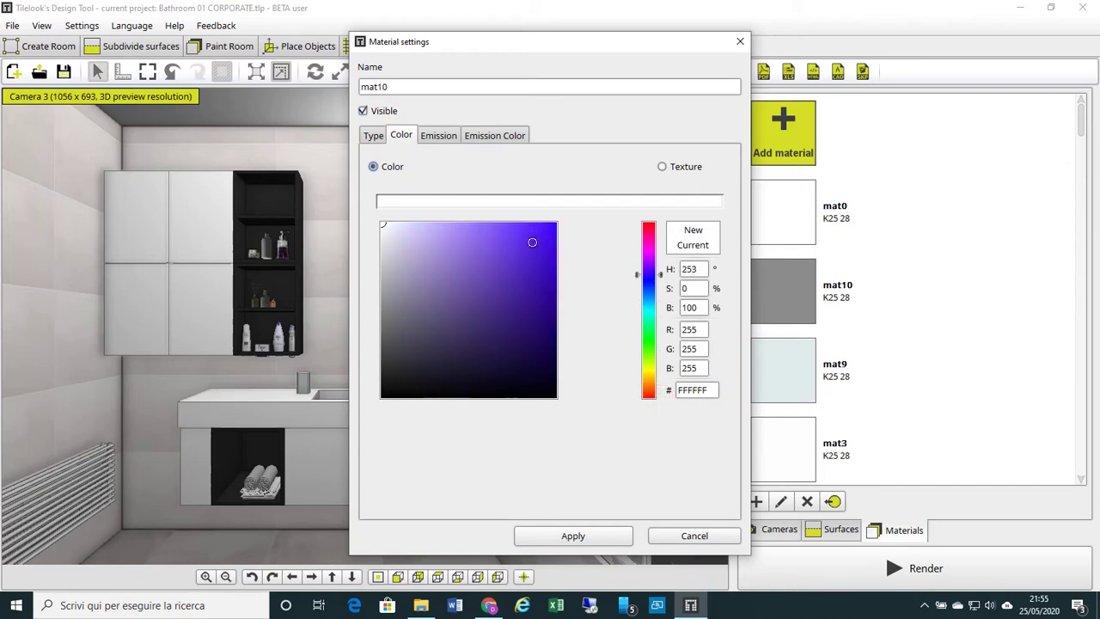
click(531, 242)
click(597, 535)
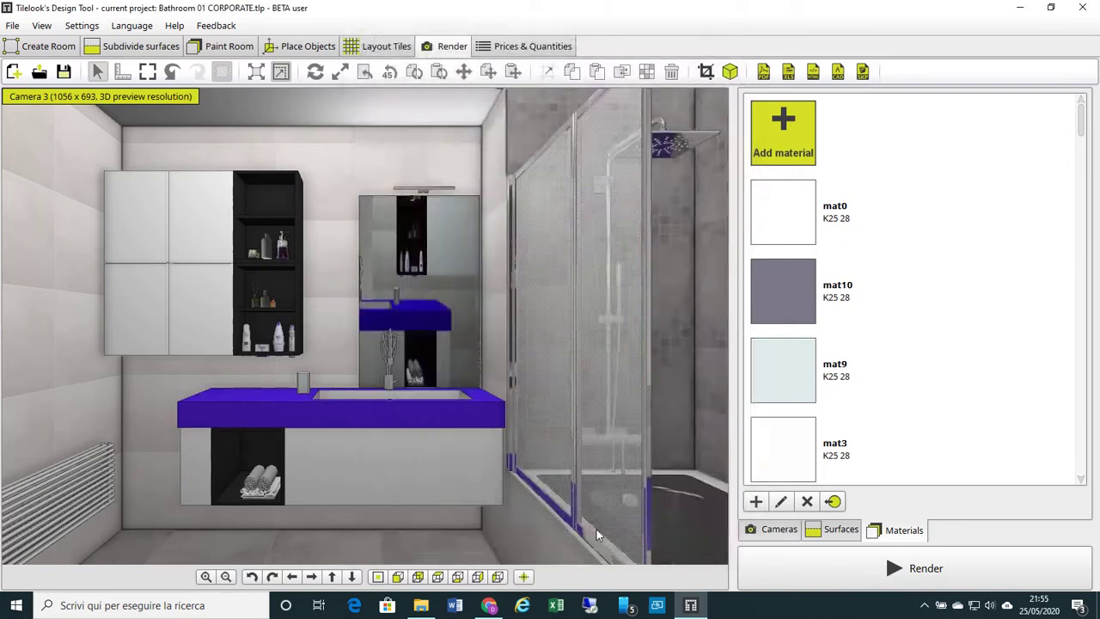
Select the vanity countertop's front, switch mat10 from plain color to texture, and look through the project's textures
click(480, 412)
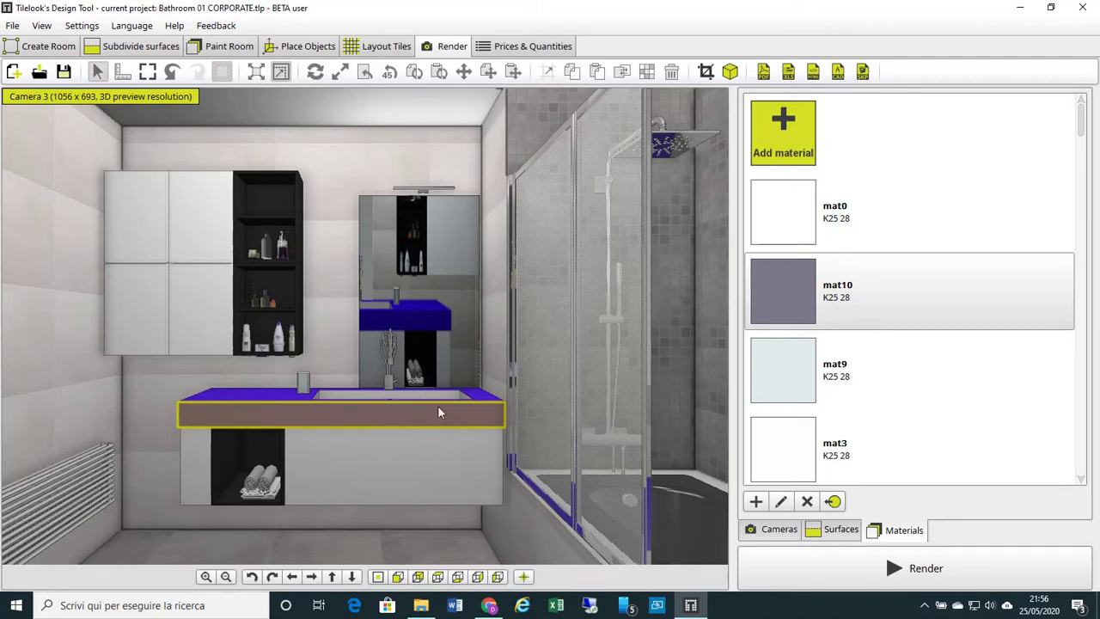
double_click(901, 306)
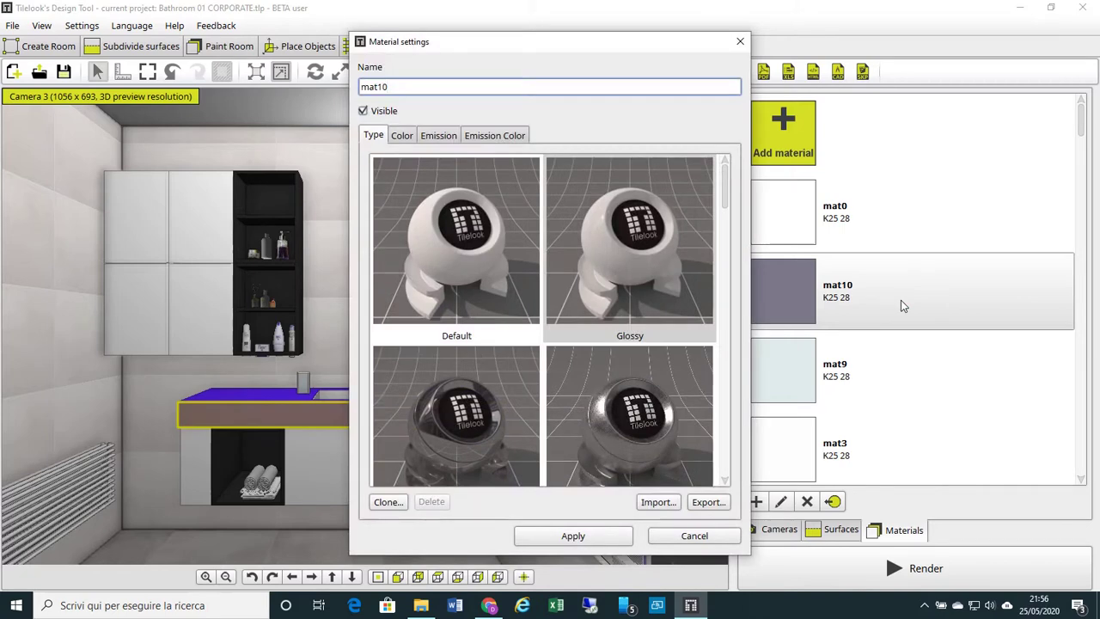
click(405, 136)
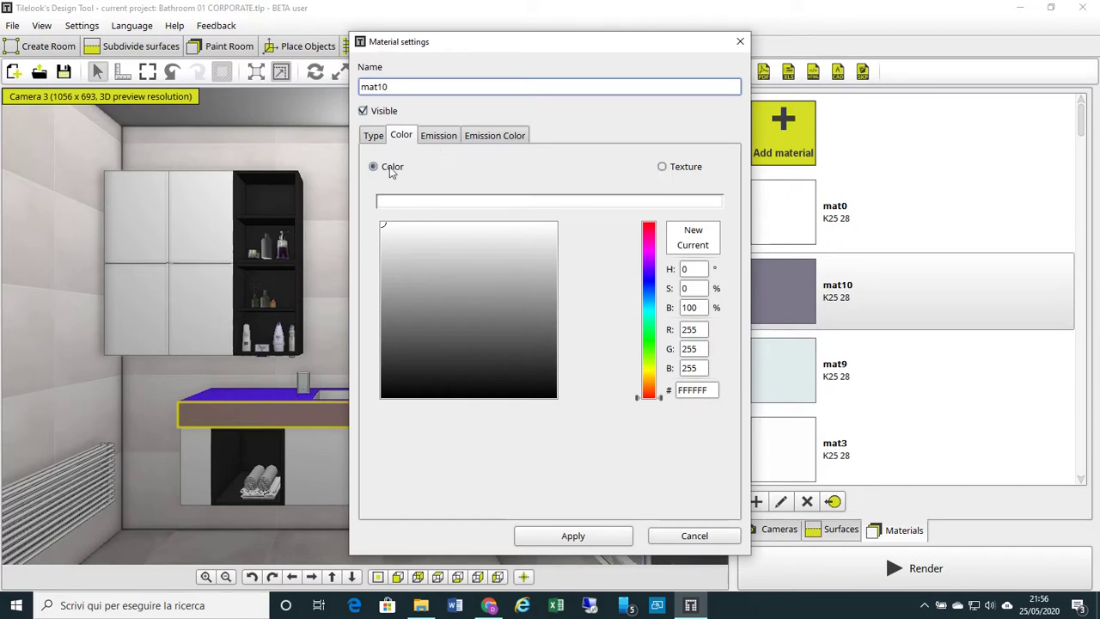
click(662, 167)
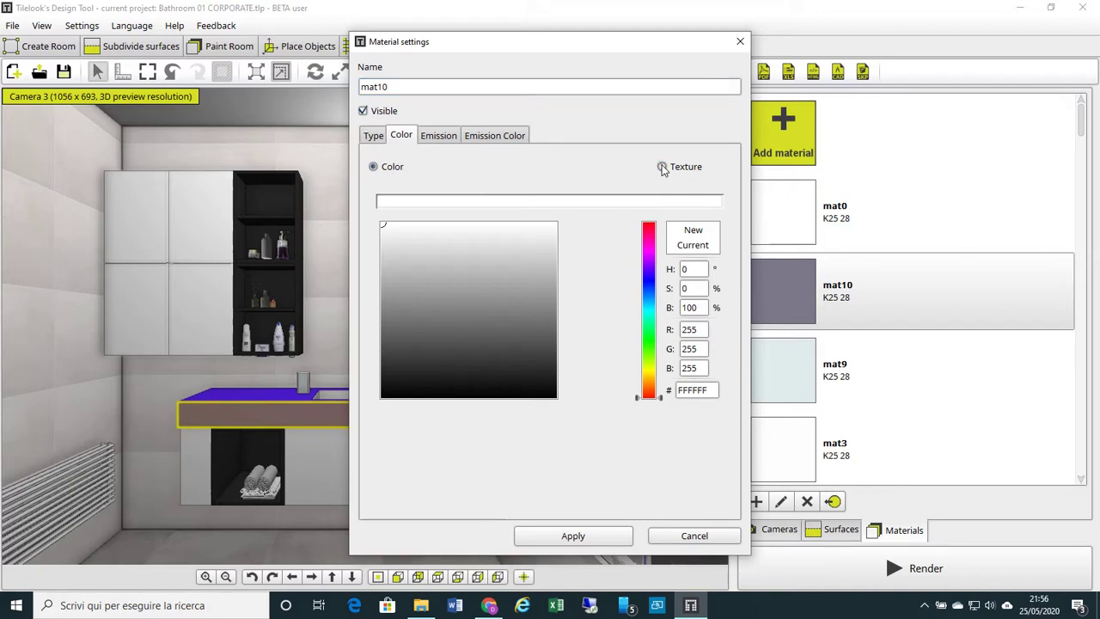
mouse_move(716, 222)
mouse_down()
mouse_move(716, 425)
mouse_move(725, 279)
mouse_move(716, 218)
mouse_up()
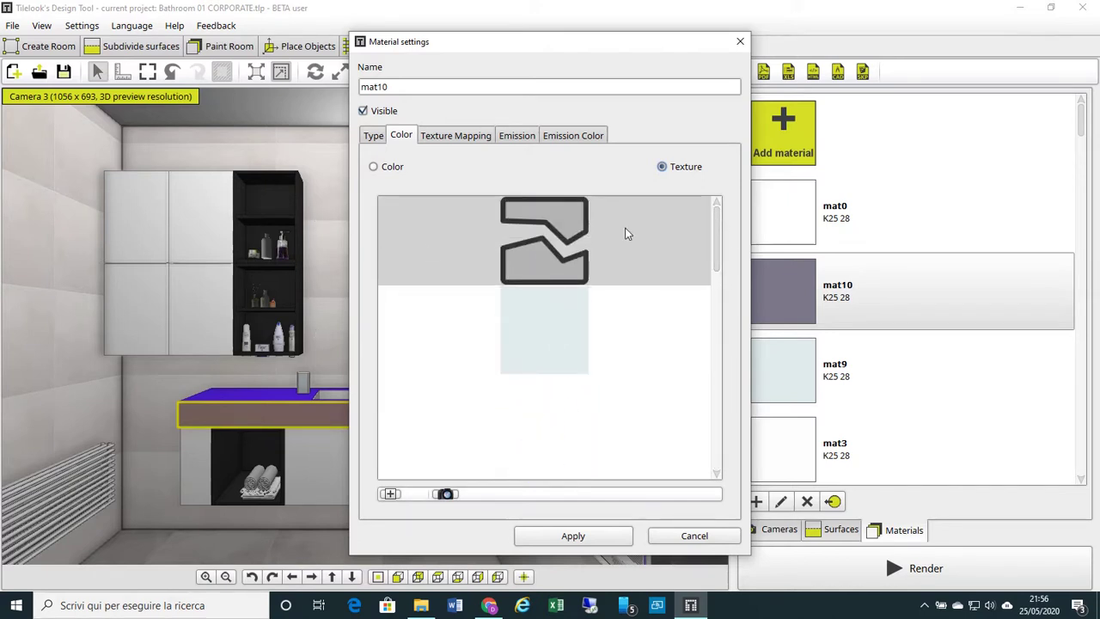
drag(718, 245, 706, 445)
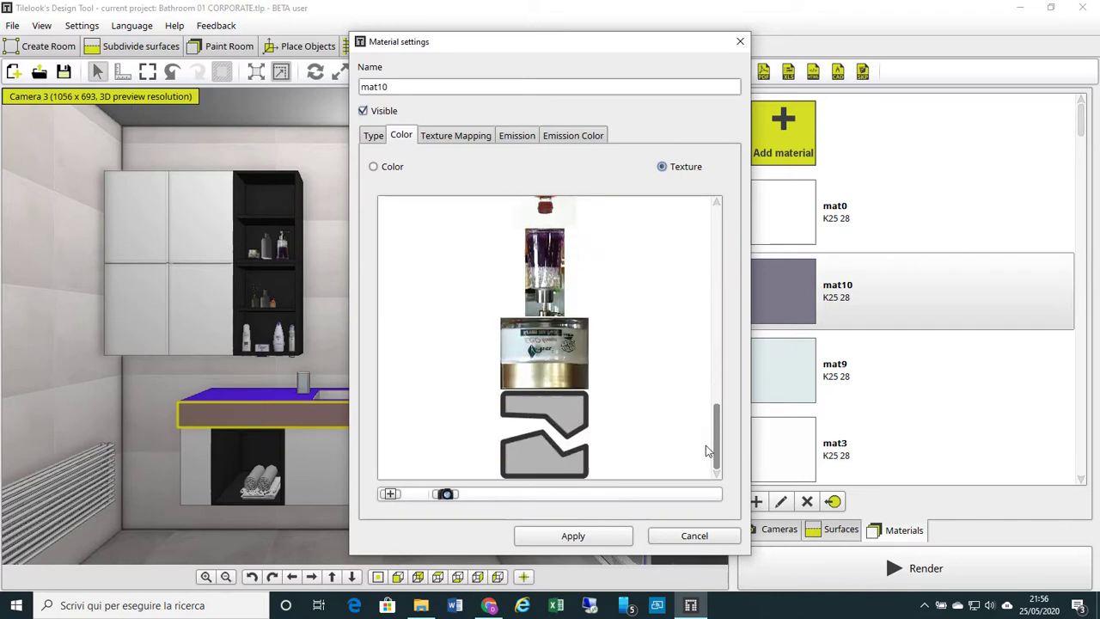
Add a new texture to mat10 by downloading CAPPUCCINO DECAPE' from the online texture library
click(389, 496)
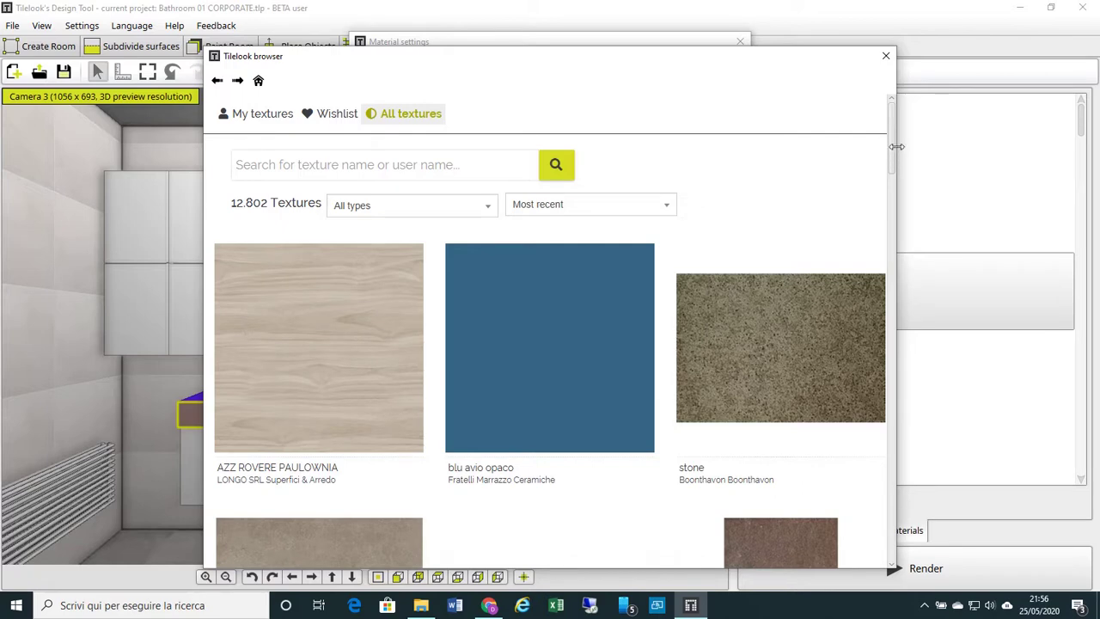
mouse_move(893, 153)
mouse_down()
mouse_move(894, 173)
mouse_move(891, 147)
mouse_up()
drag(892, 152, 904, 286)
mouse_move(908, 295)
mouse_down()
mouse_move(909, 245)
mouse_move(908, 284)
mouse_up()
mouse_move(540, 262)
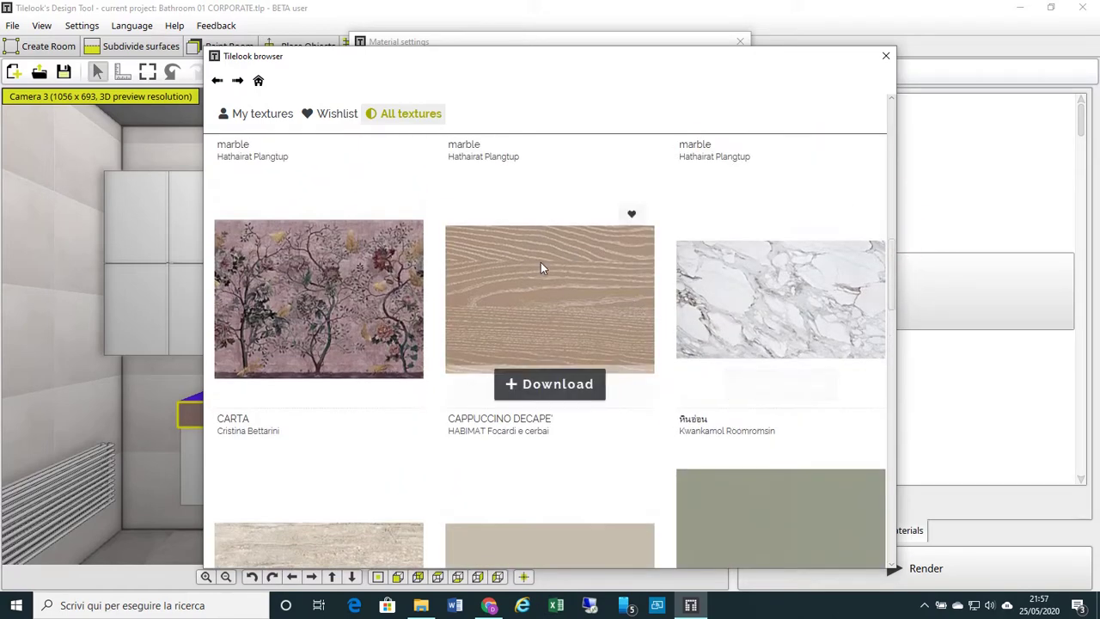
click(552, 394)
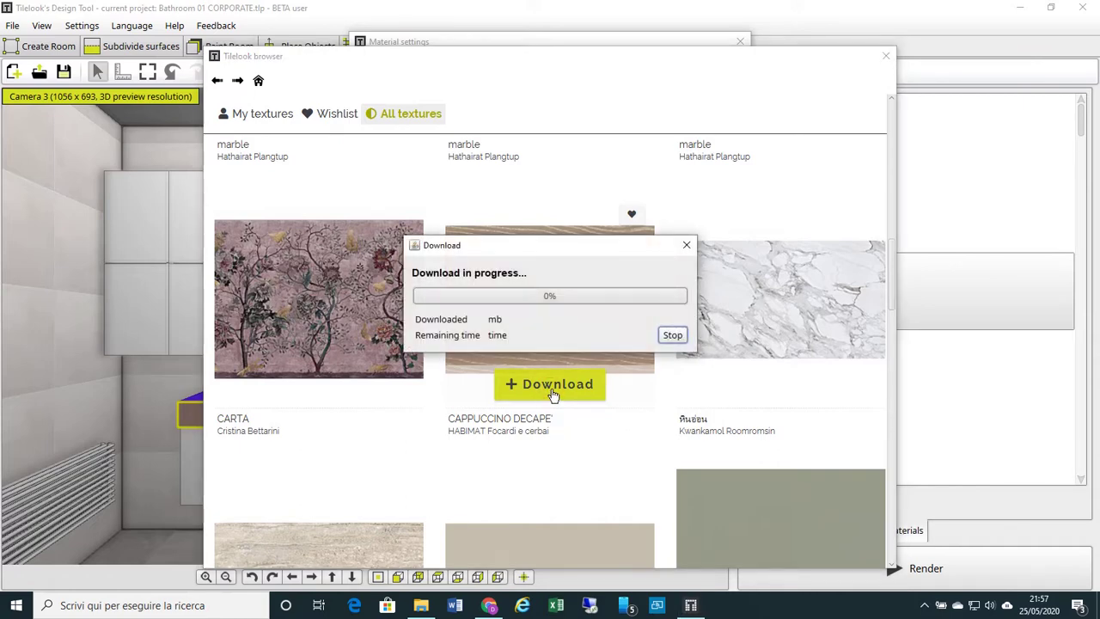
click(885, 57)
Shift the wood texture on the countertop with a slightly positive X offset and a slightly negative Y offset in mat10's texture mapping
drag(699, 42, 846, 31)
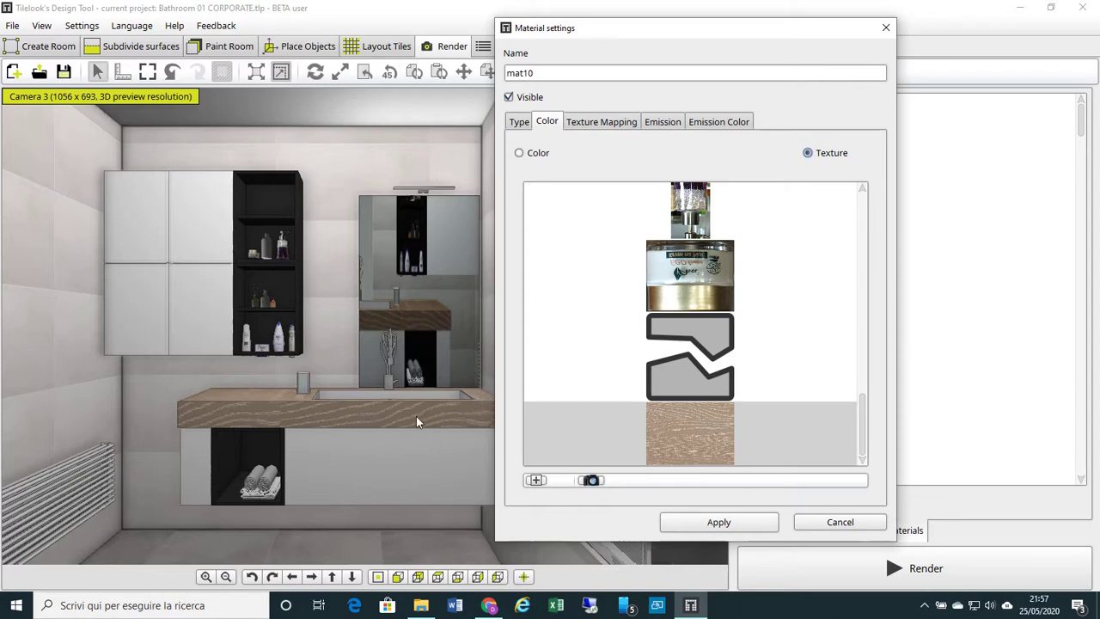
click(228, 401)
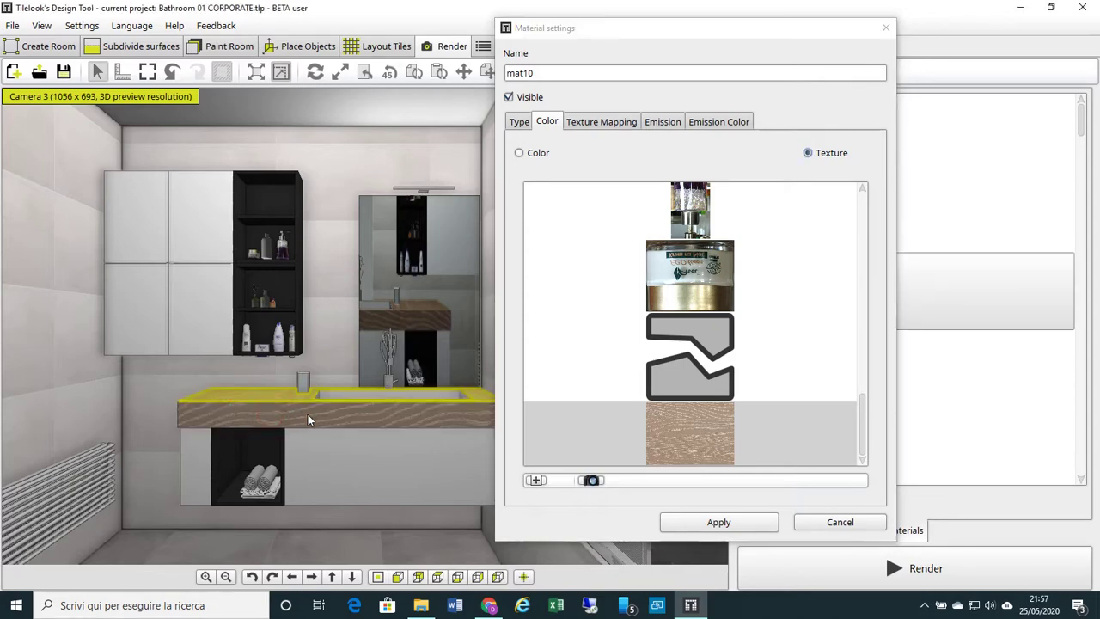
click(615, 122)
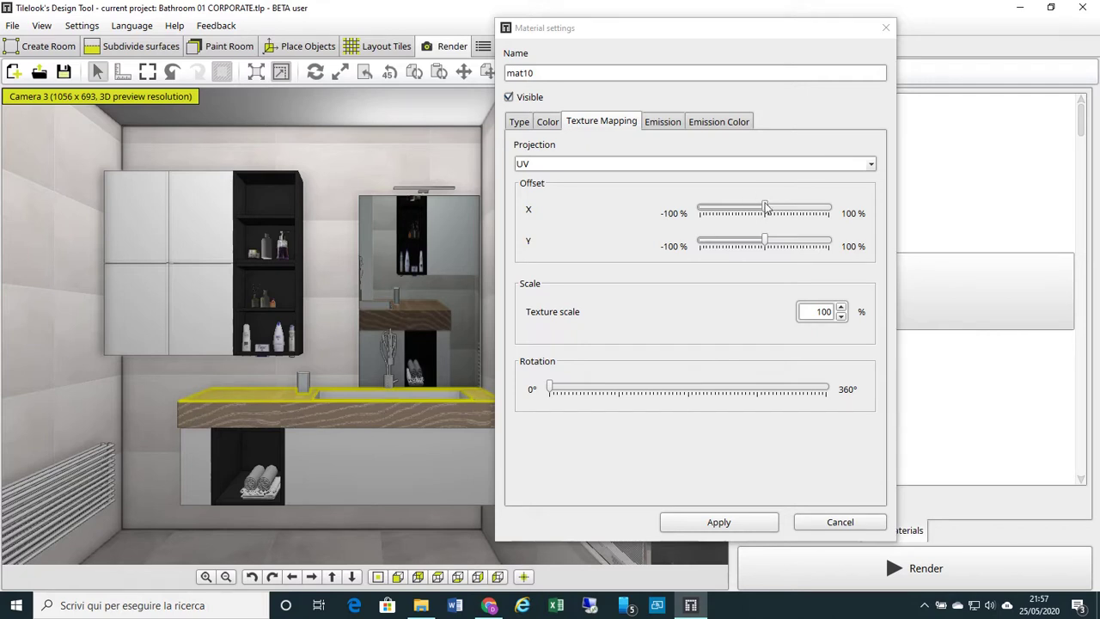
mouse_move(766, 207)
mouse_down()
mouse_move(756, 207)
mouse_move(780, 207)
mouse_up()
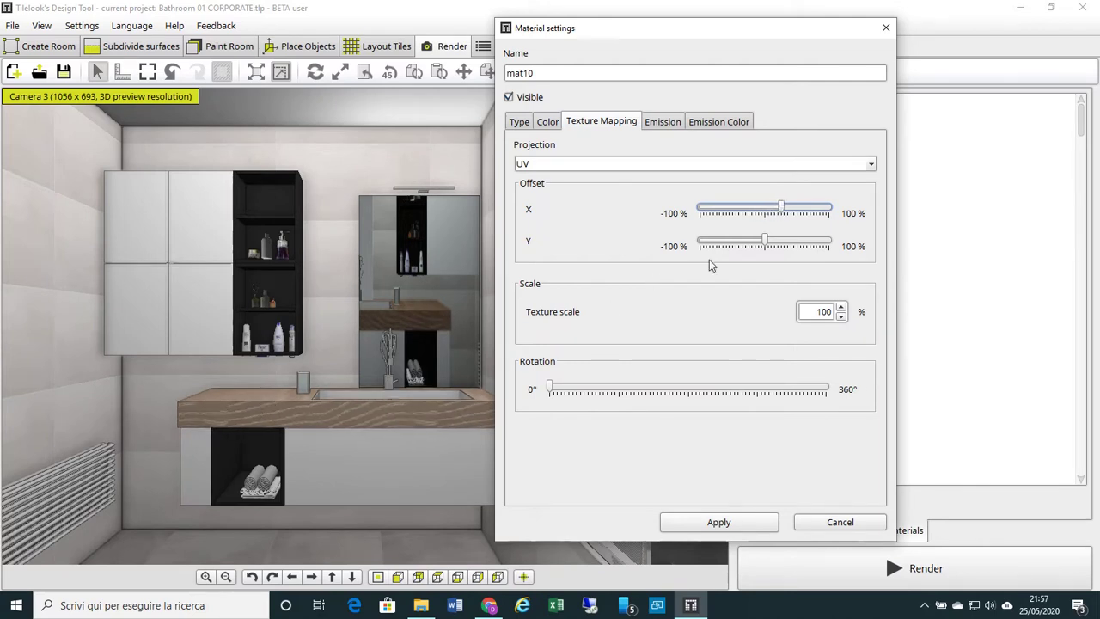
drag(783, 209, 761, 248)
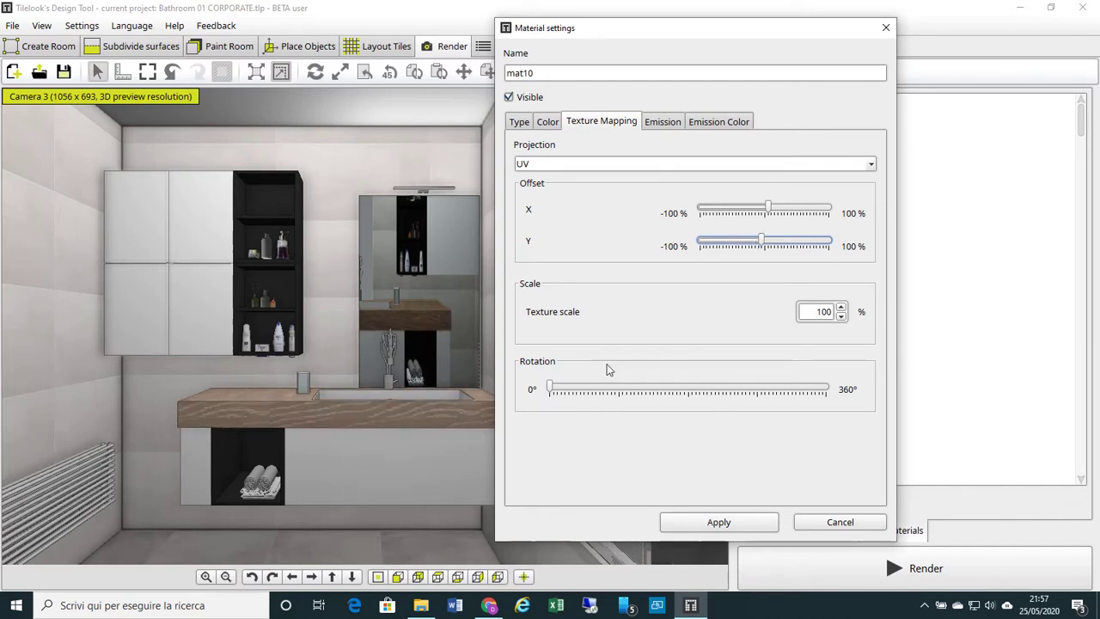
Rotate mat10's texture by roughly a quarter turn, set its scale to 50 %, and apply the settings
drag(553, 389, 614, 392)
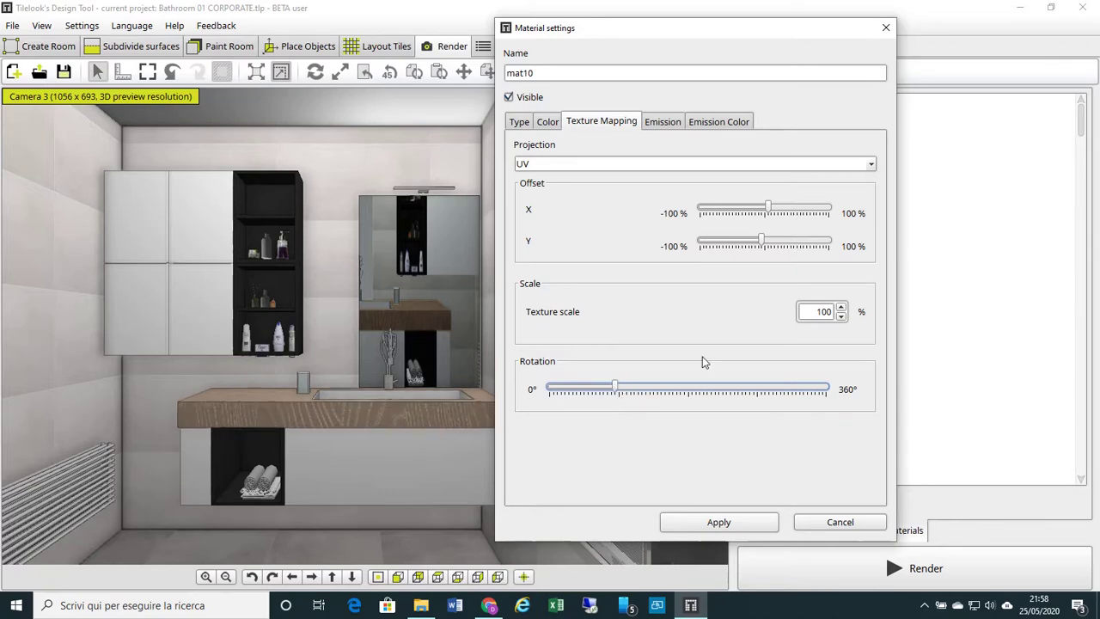
double_click(821, 311)
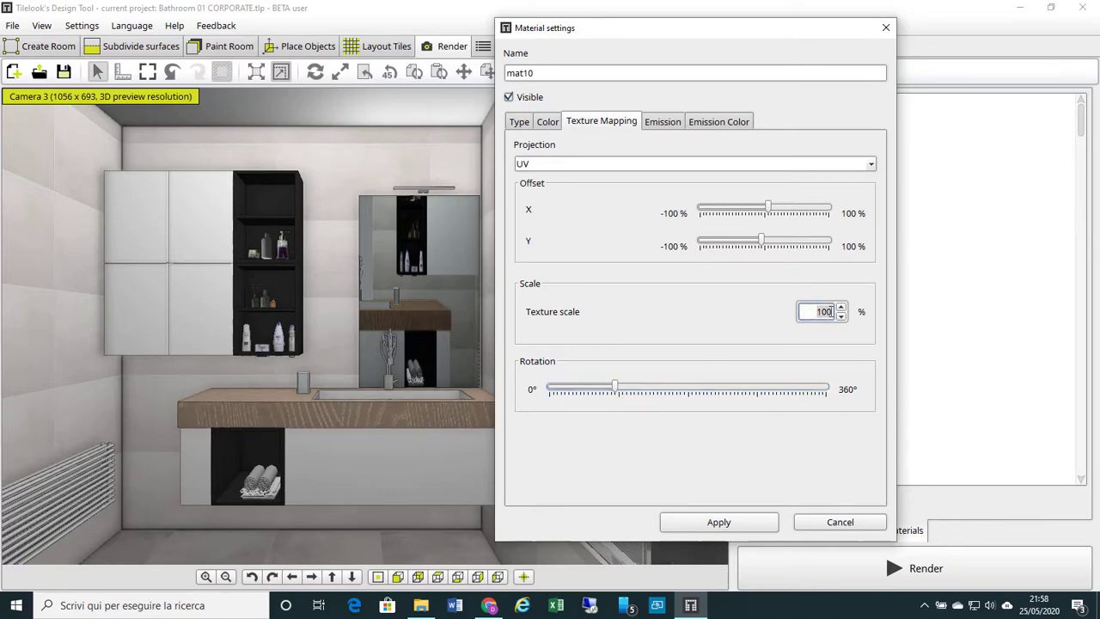
text(50)
click(742, 521)
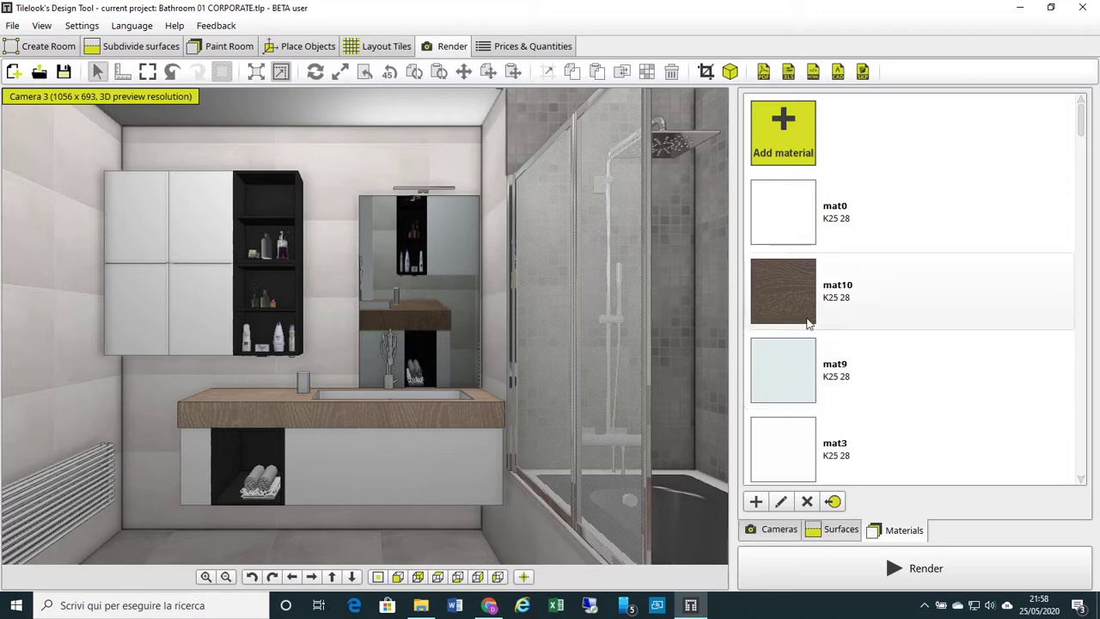
Reopen the settings of mat10 for the countertop and review its texture mapping values
click(840, 264)
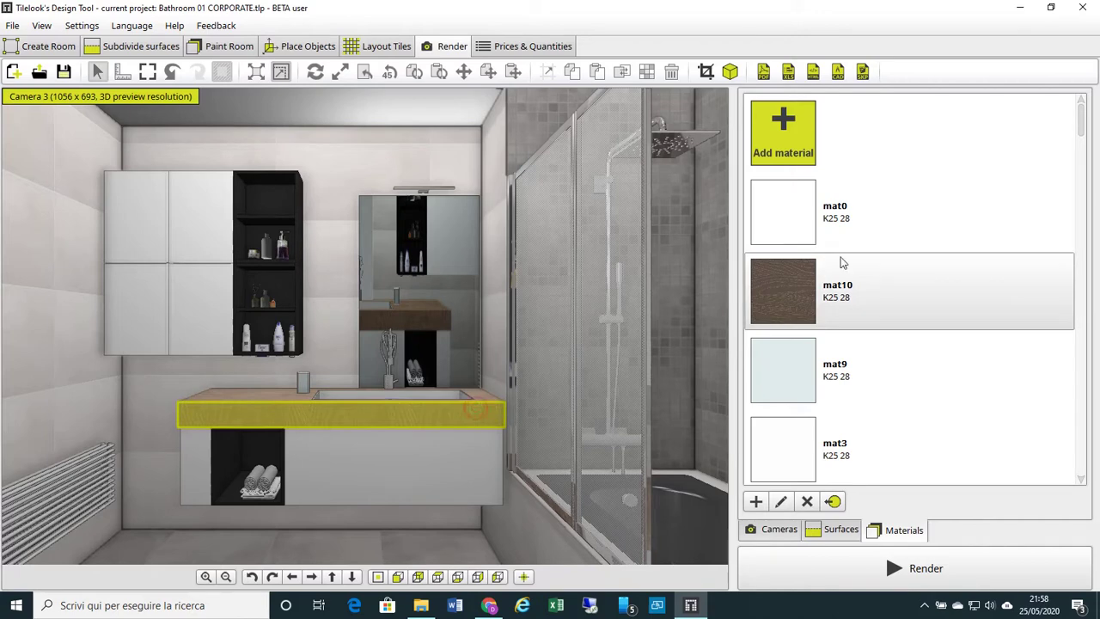
double_click(845, 272)
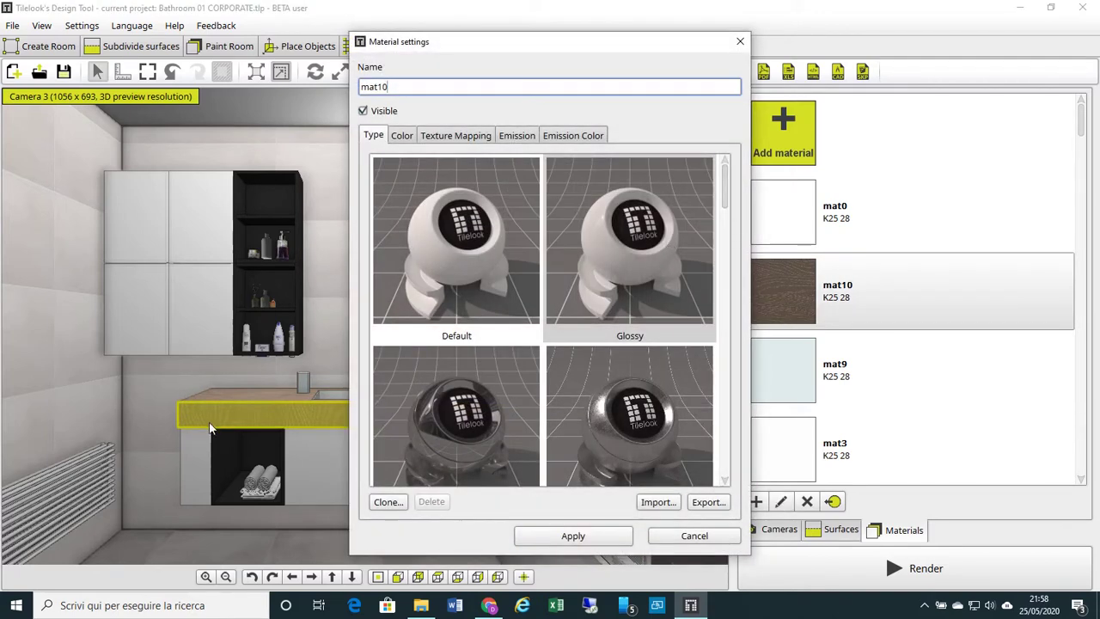
click(443, 134)
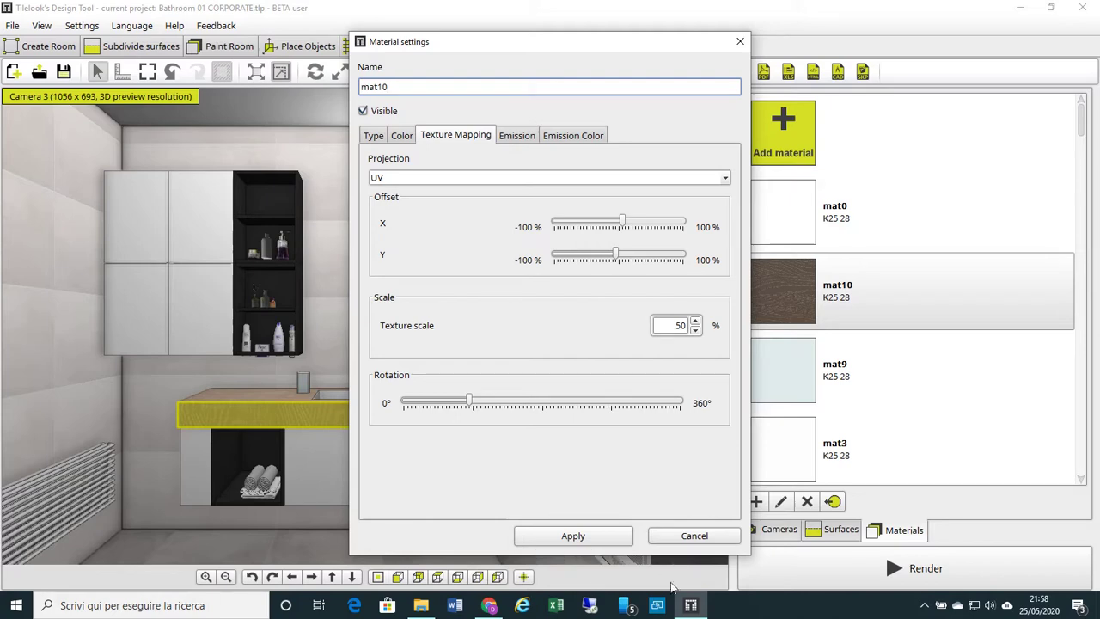
Switch to the Tilelook website in Chrome and open the account's own textures to review them
click(488, 605)
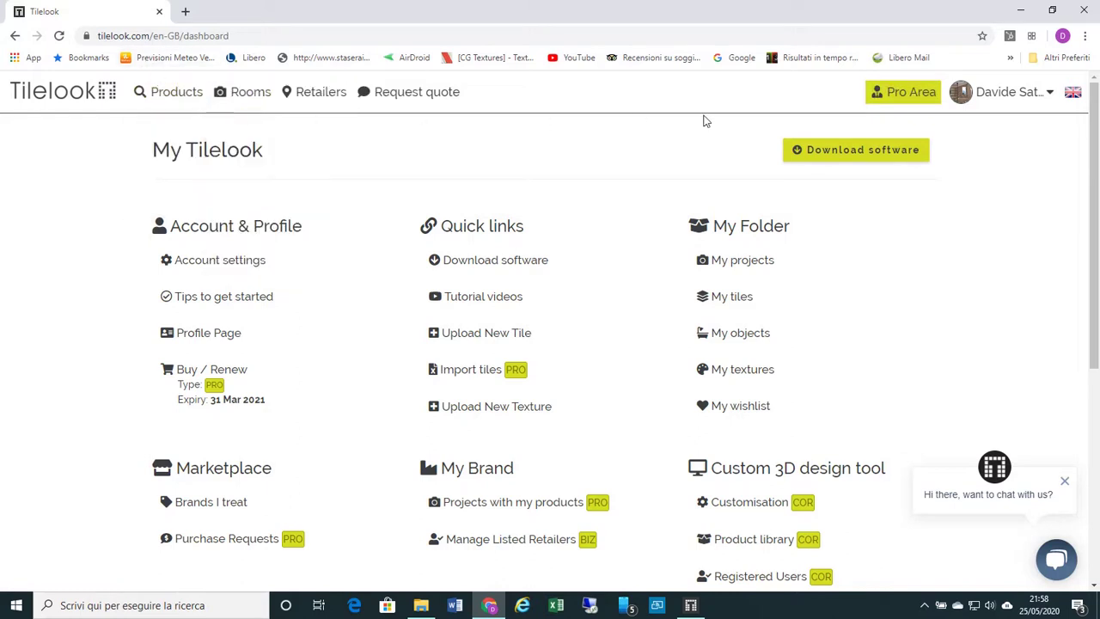
mouse_move(1009, 110)
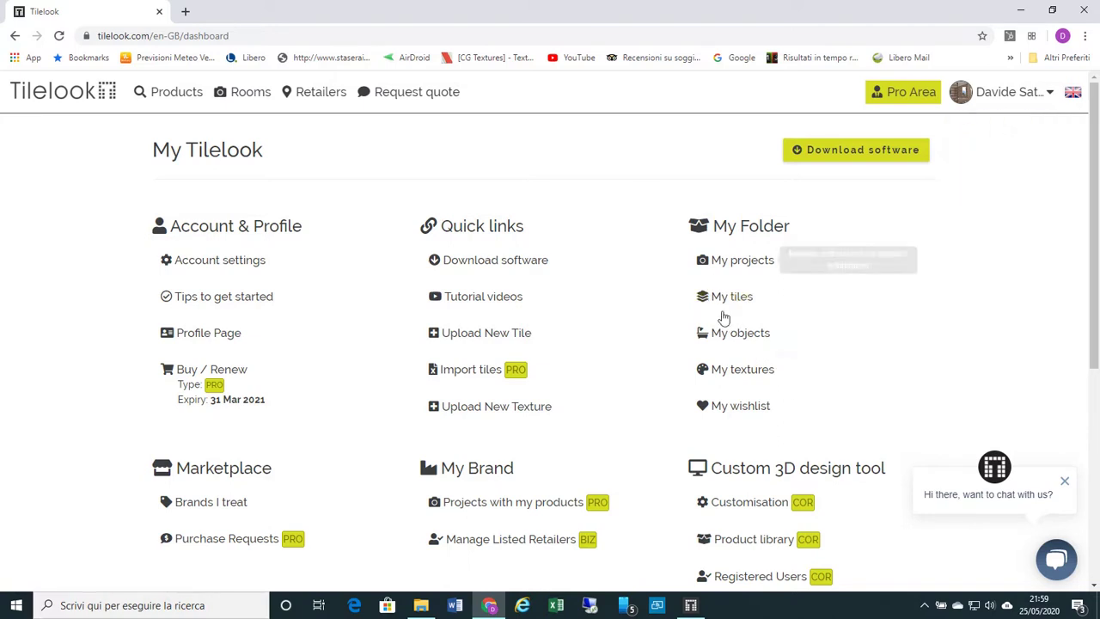
click(744, 371)
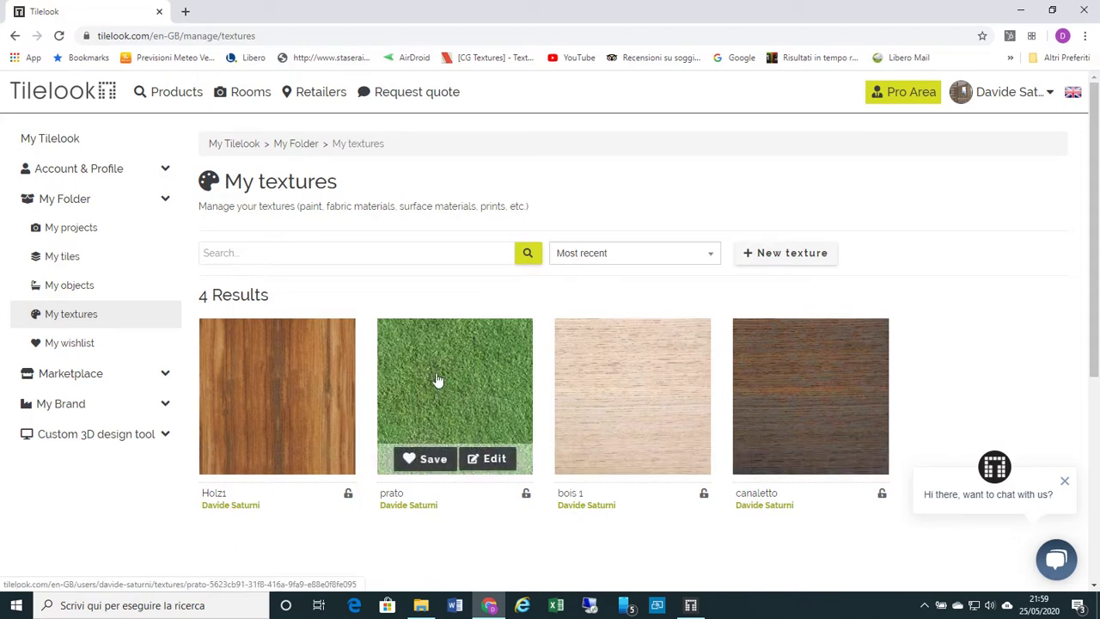
scroll(436, 379, down, 1)
scroll(430, 378, up, 1)
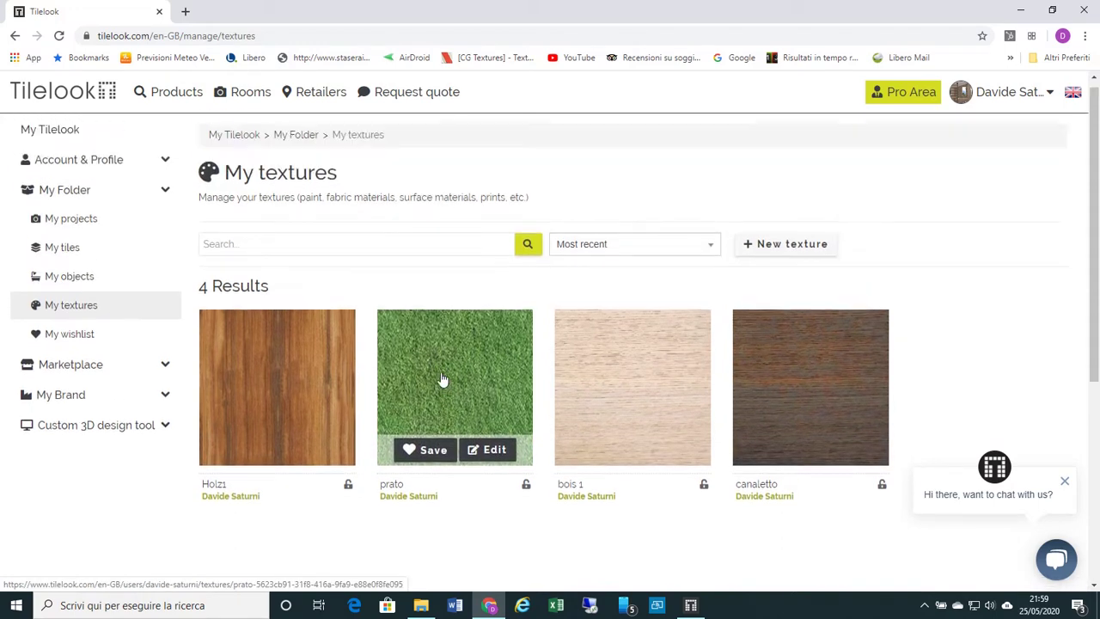
scroll(425, 375, down, 1)
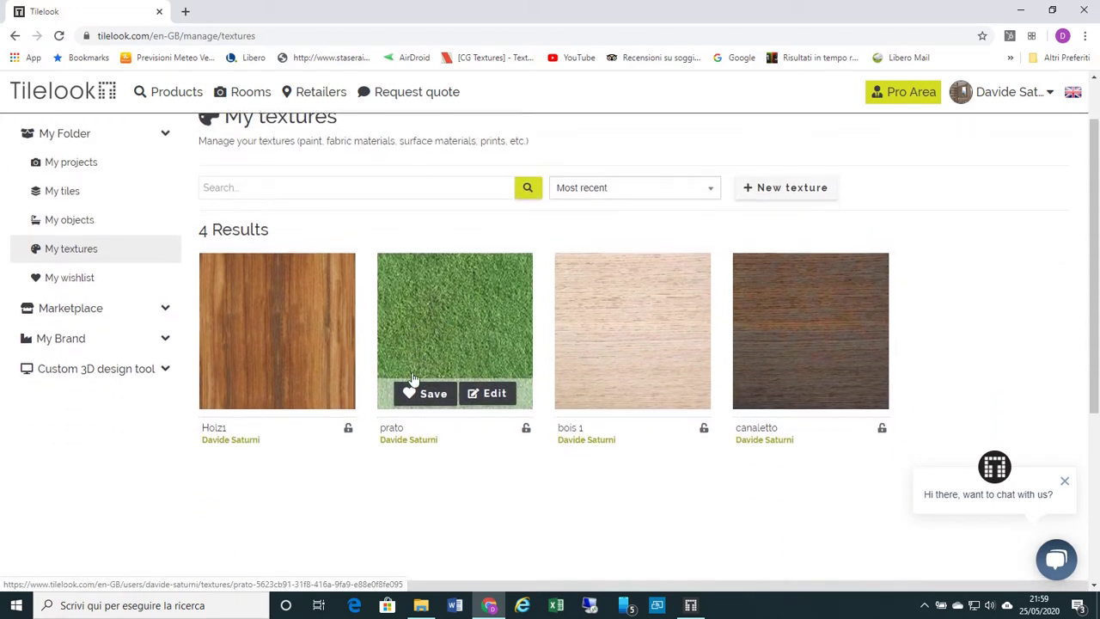
Start a new texture upload and browse for its image from the Desktop to the LEGNO folder inside MATERIALI SU
click(777, 189)
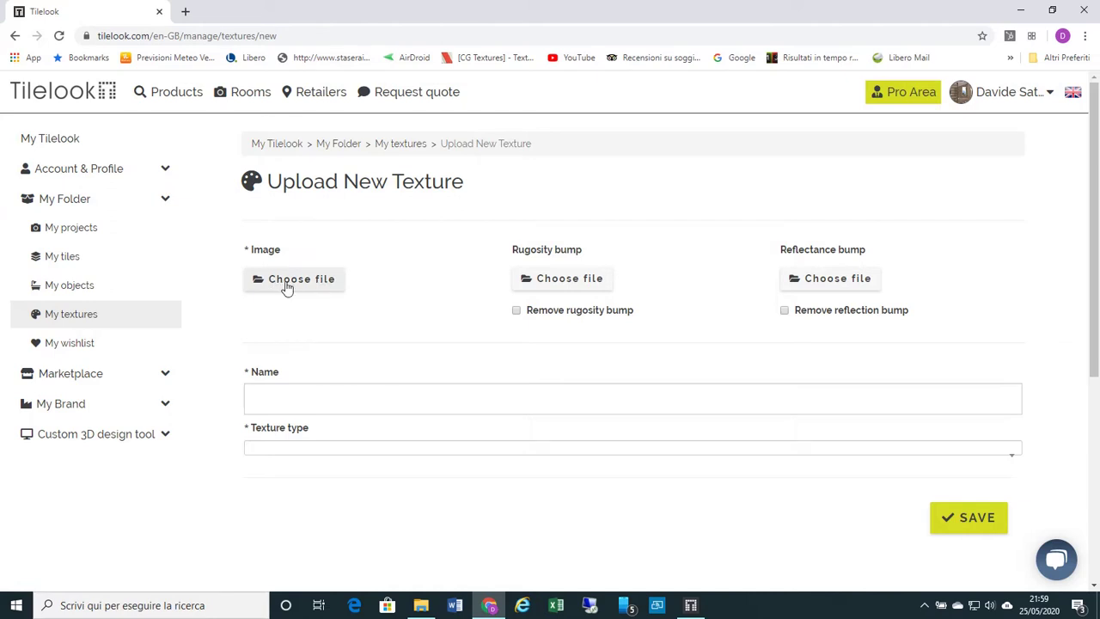
click(287, 287)
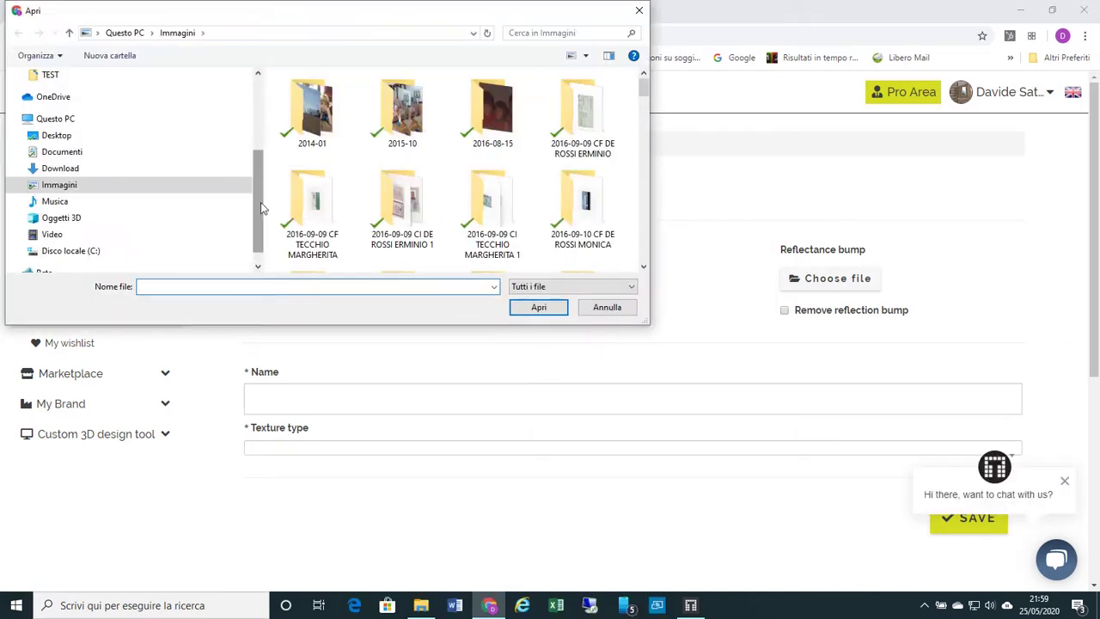
drag(258, 200, 254, 140)
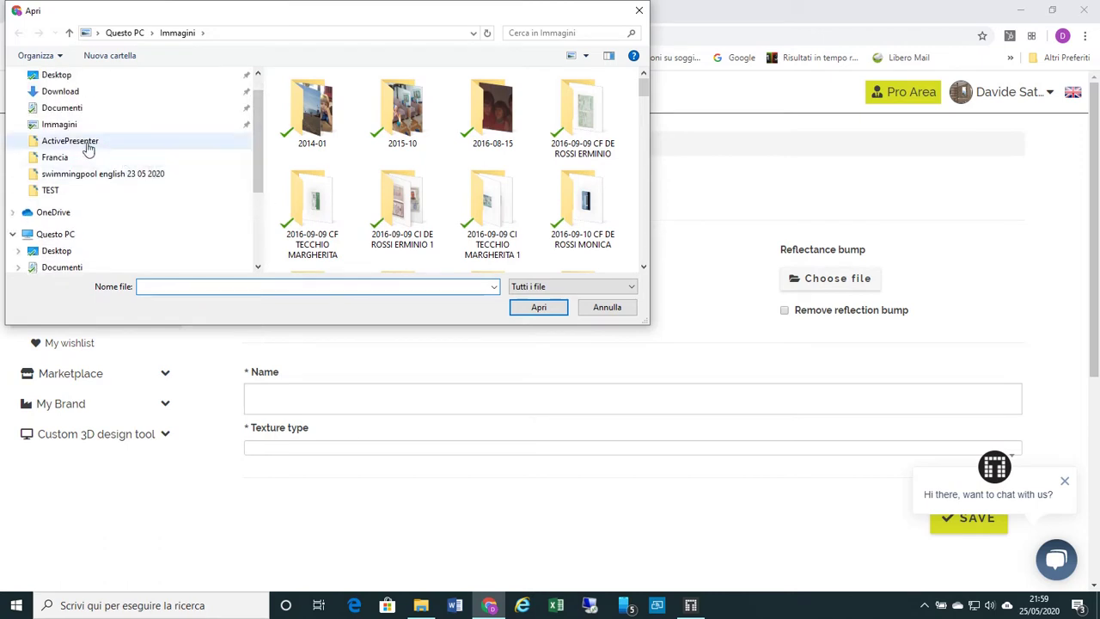
click(103, 77)
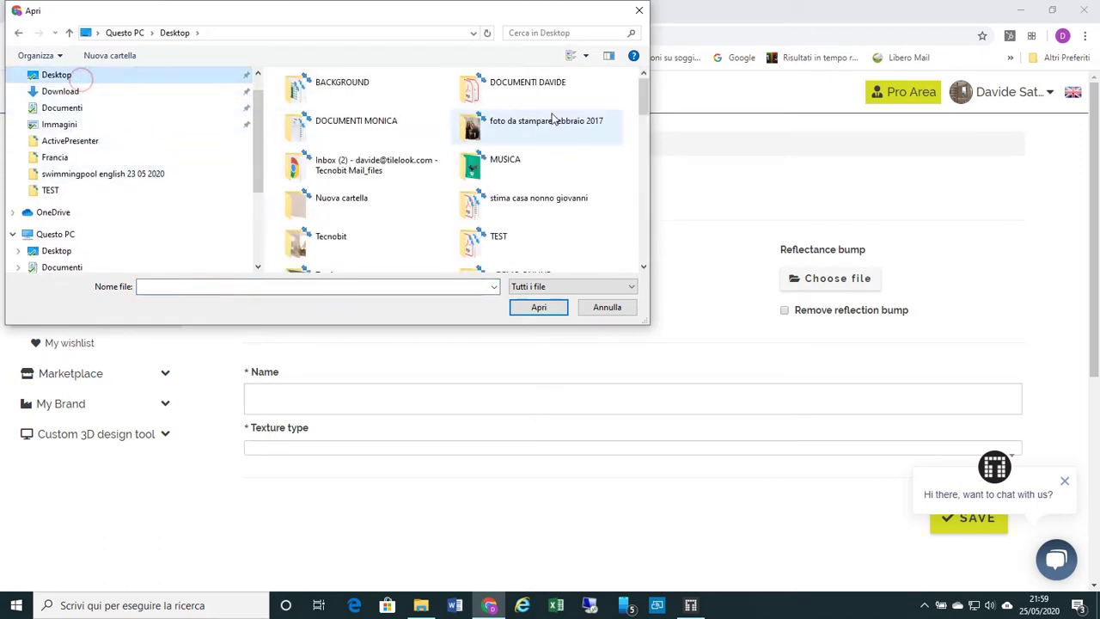
drag(645, 98, 653, 212)
double_click(416, 172)
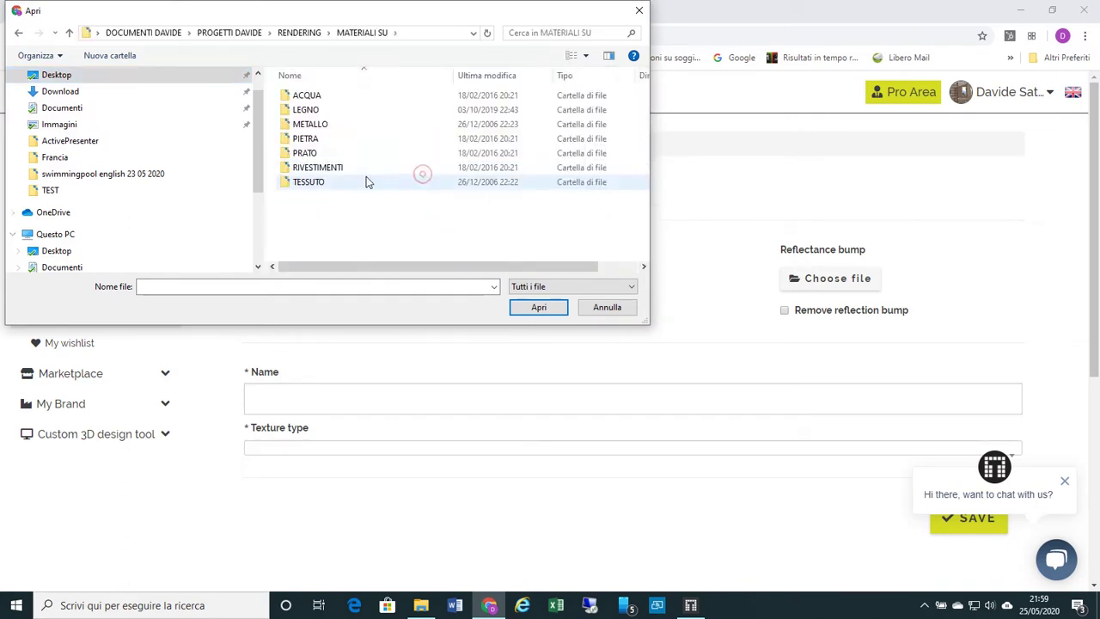
double_click(329, 110)
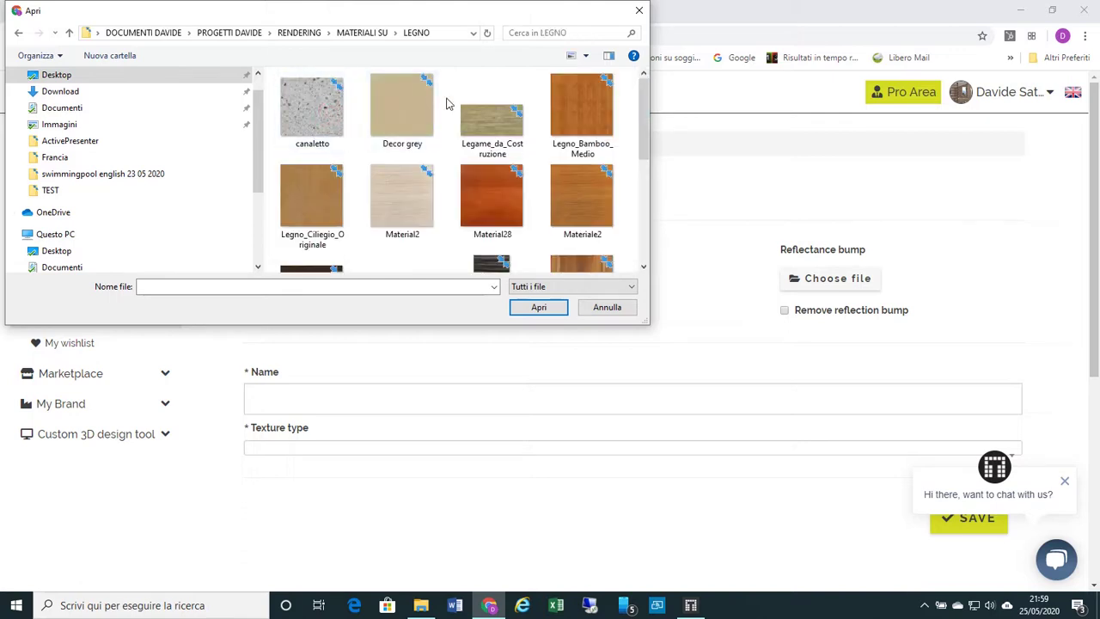
Choose the Teak file from the LEGNO folder as the new texture's image
drag(640, 99, 650, 178)
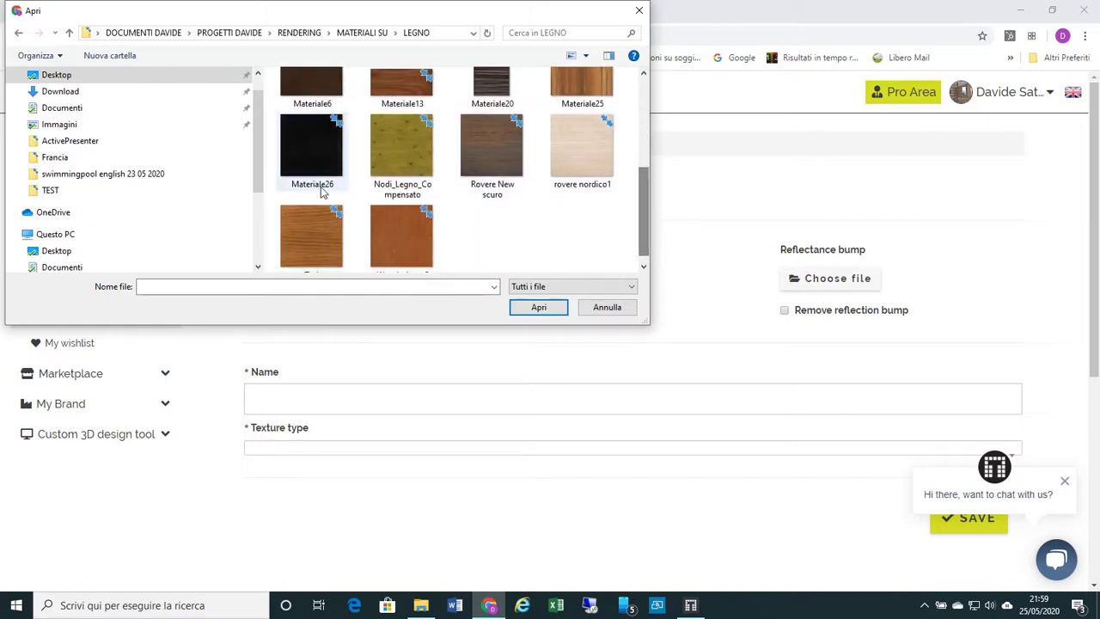
click(314, 230)
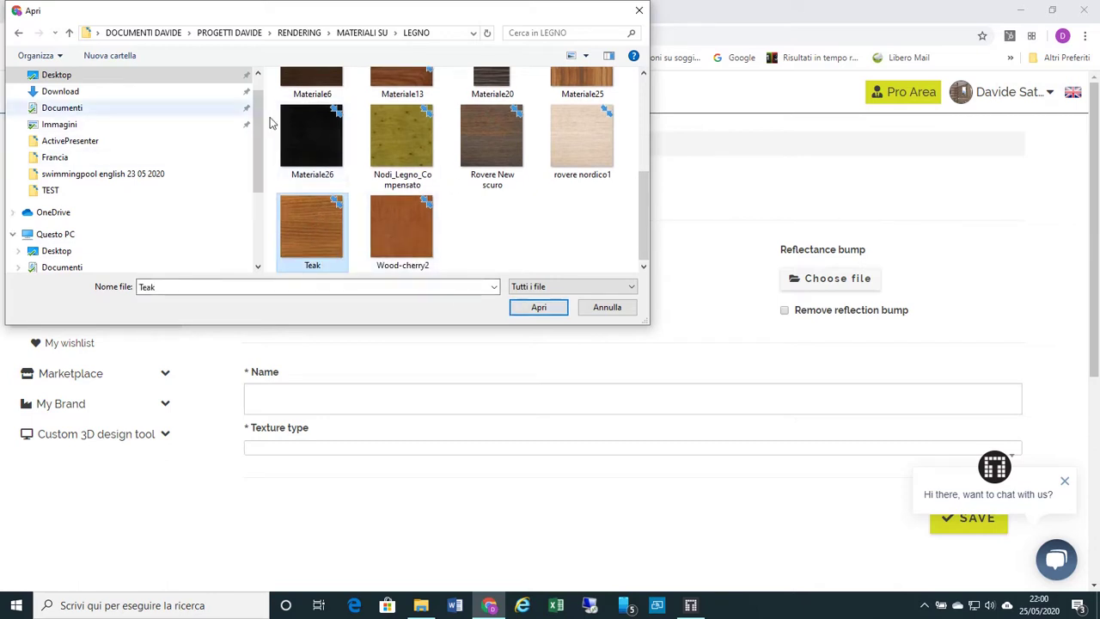
click(540, 309)
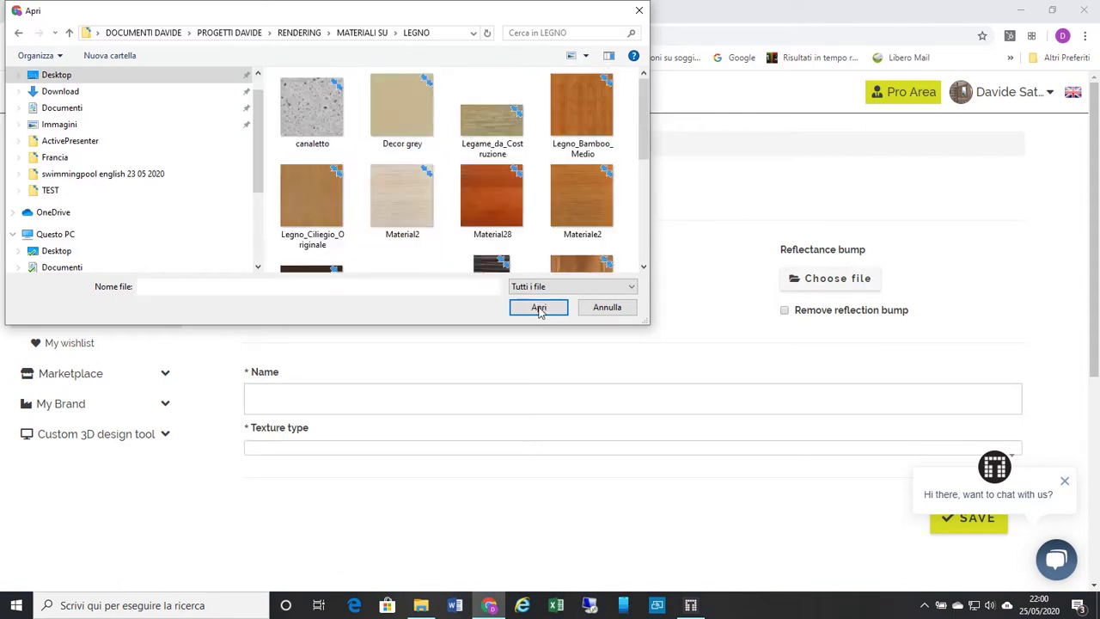
drag(647, 137, 644, 225)
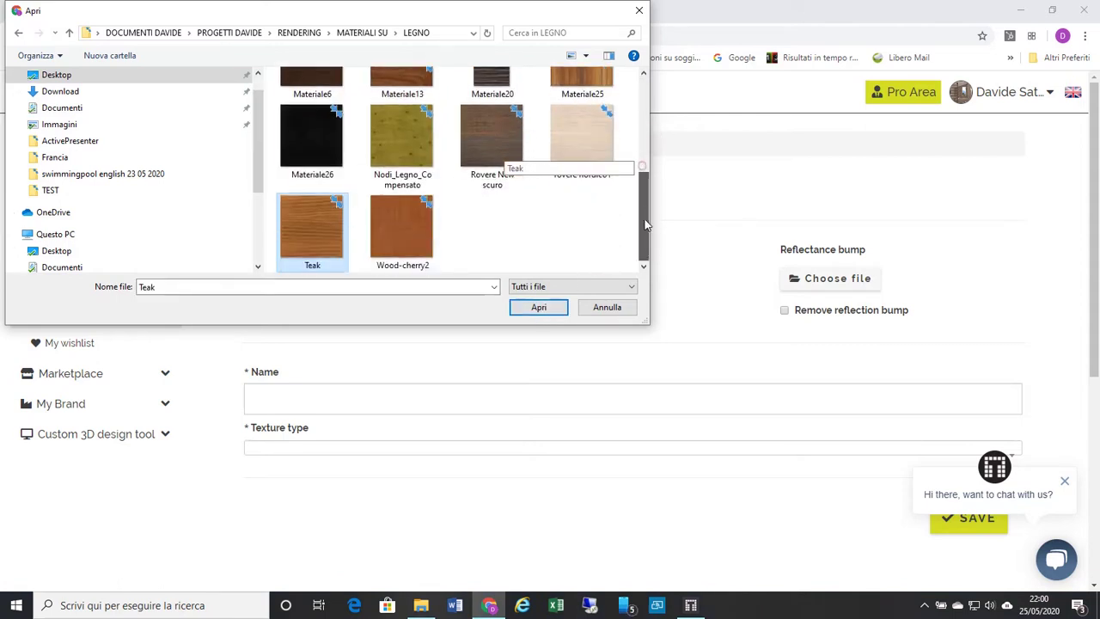
click(557, 307)
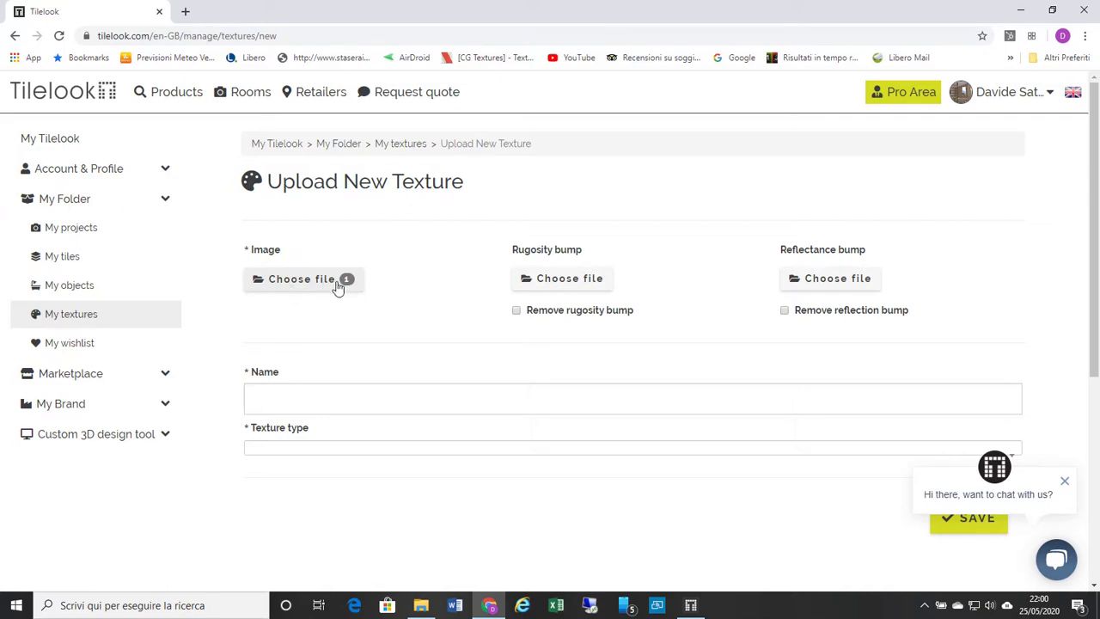
Name the new texture "wood 1", set its texture type to Wood, and save it
click(343, 396)
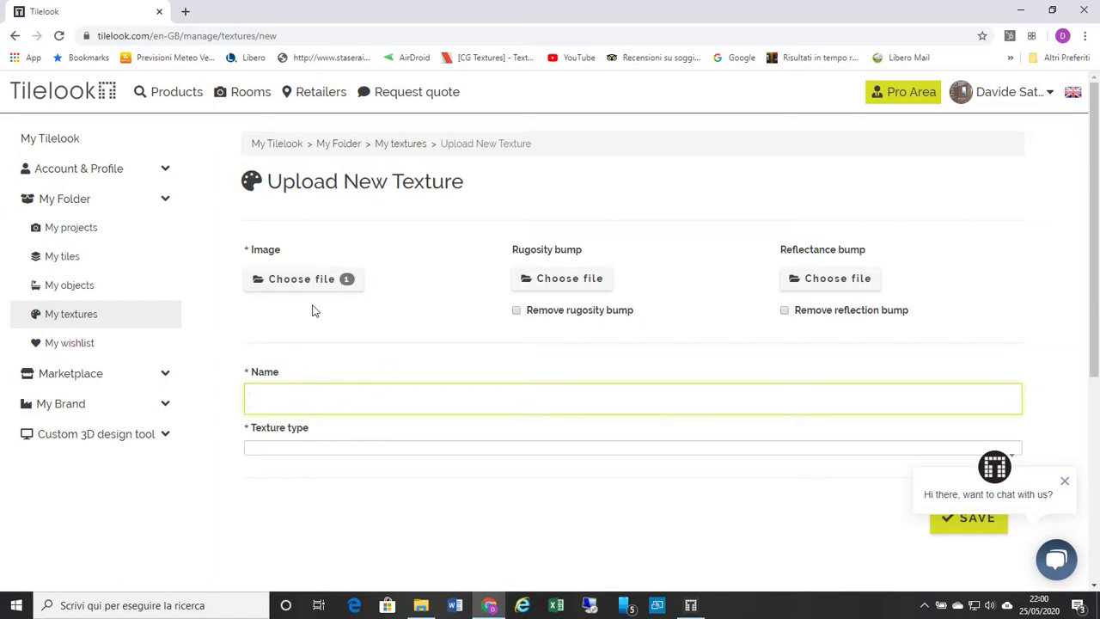
text(wooo)
key(BackSpace)
text(d 1)
click(402, 453)
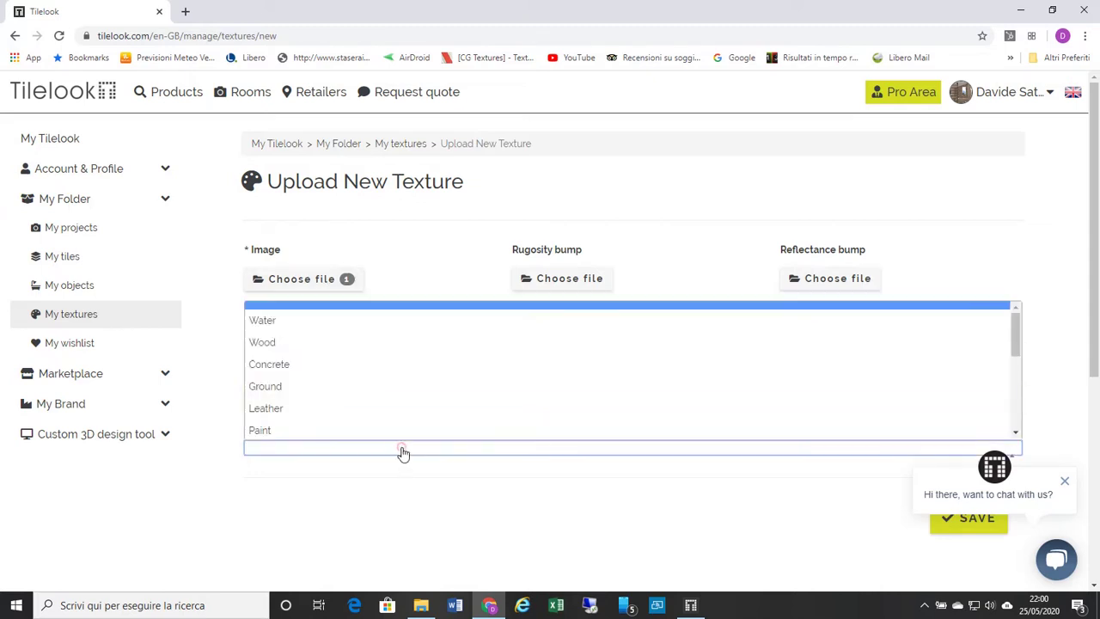
click(310, 346)
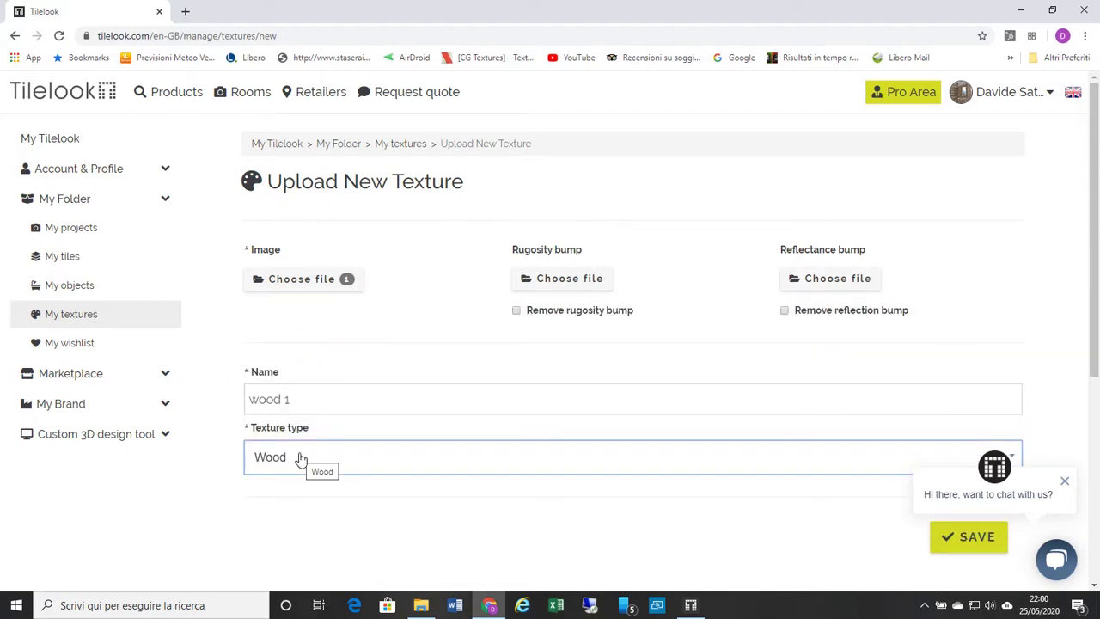
click(983, 539)
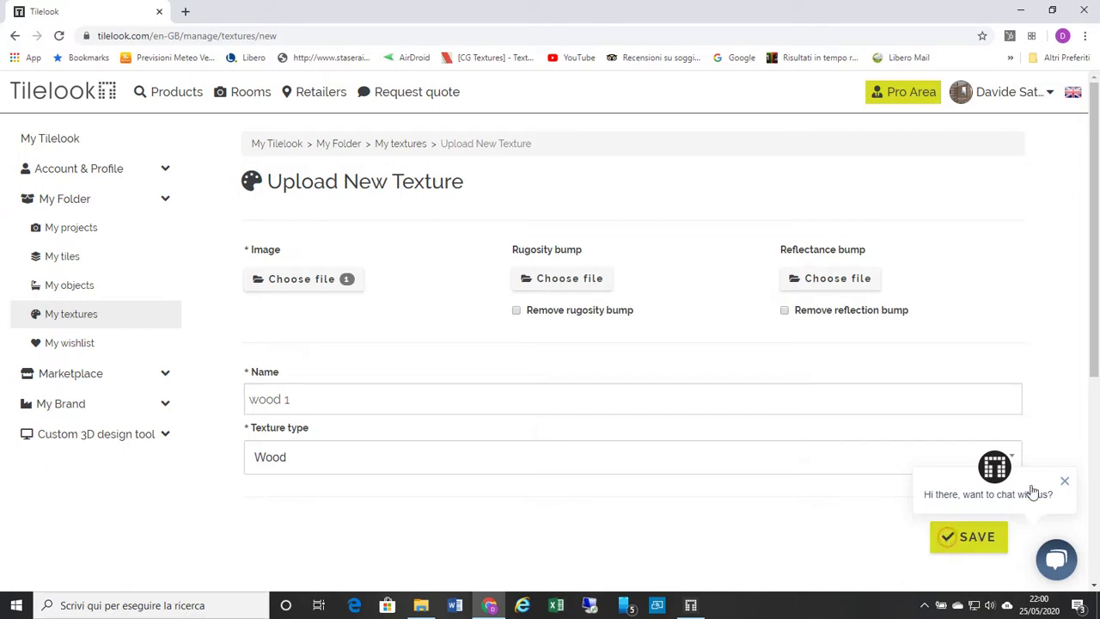
click(1064, 480)
click(976, 547)
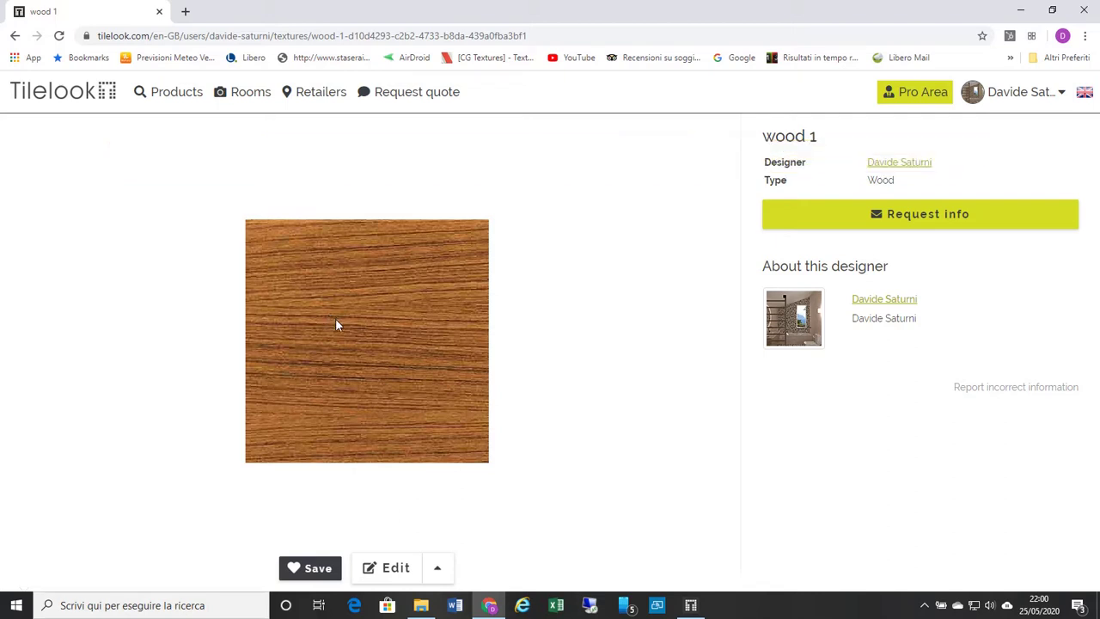
Switch to Tilelook's Design Tool, close the open material settings, and open the color settings of the countertop's material mat10
click(691, 605)
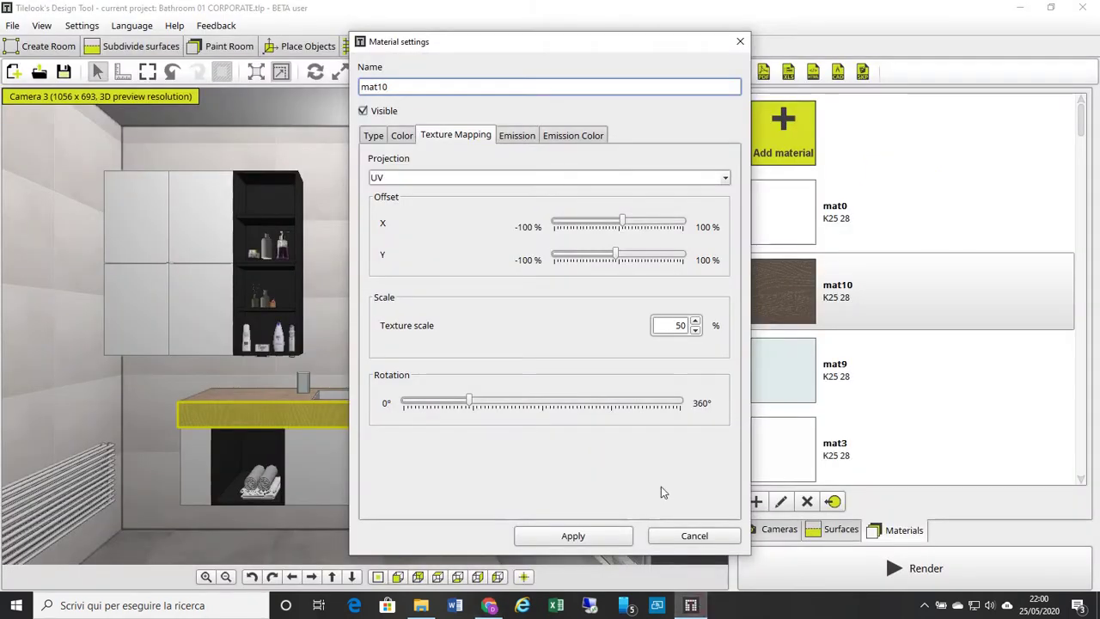
click(740, 41)
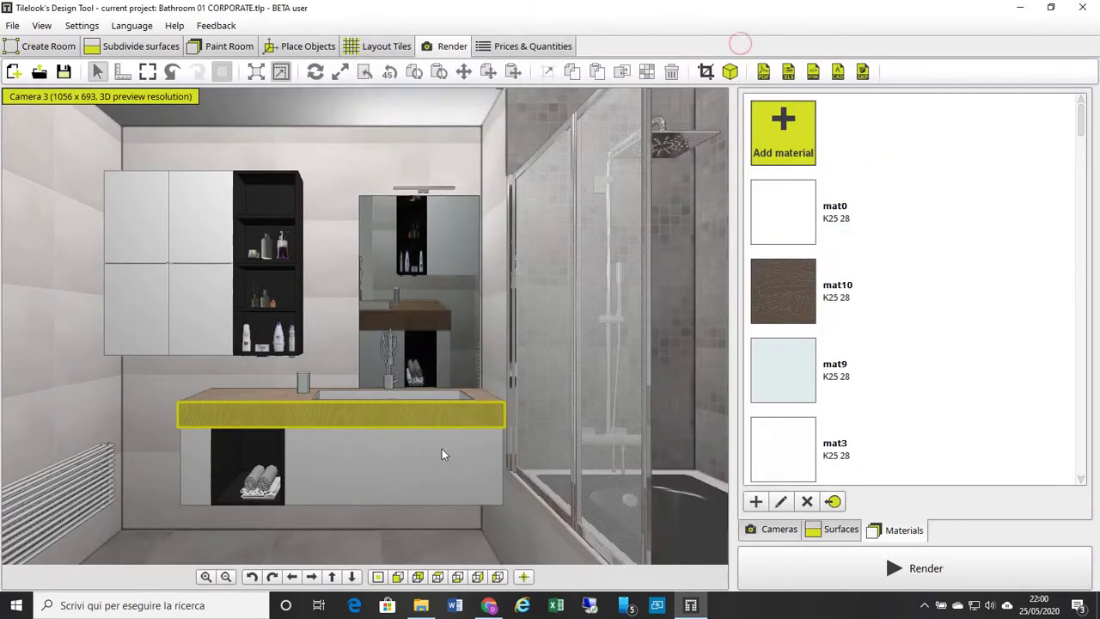
click(476, 395)
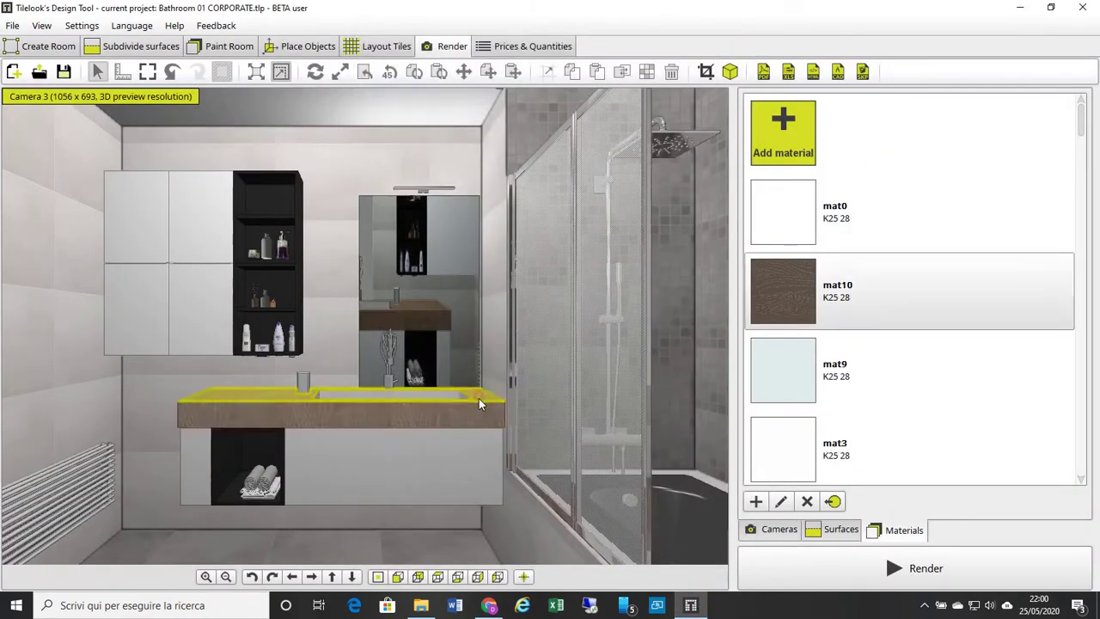
double_click(936, 297)
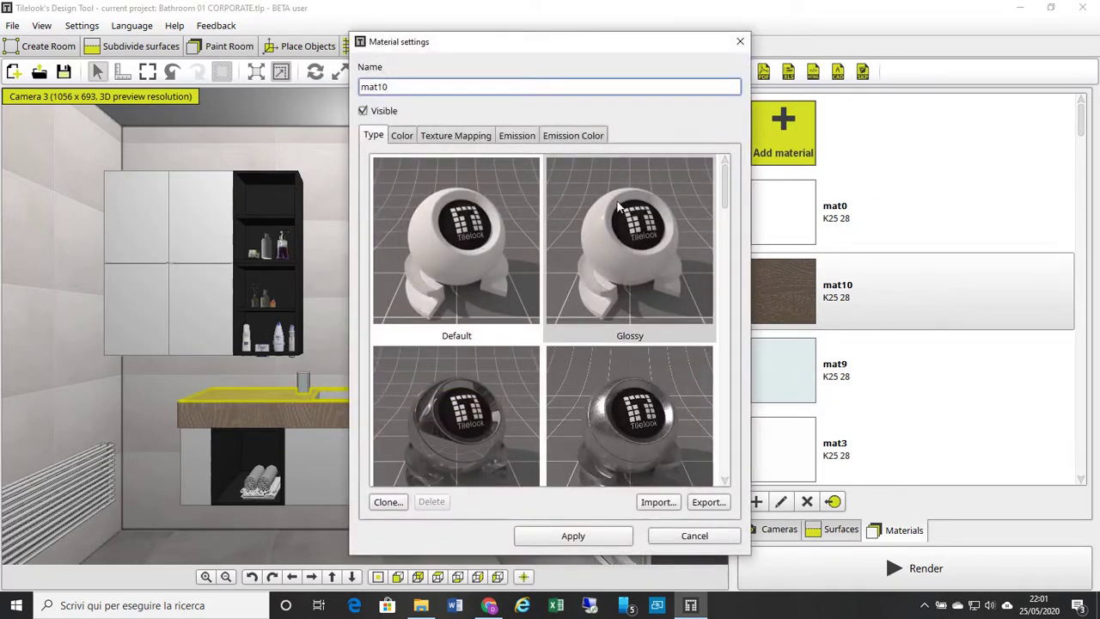
click(412, 140)
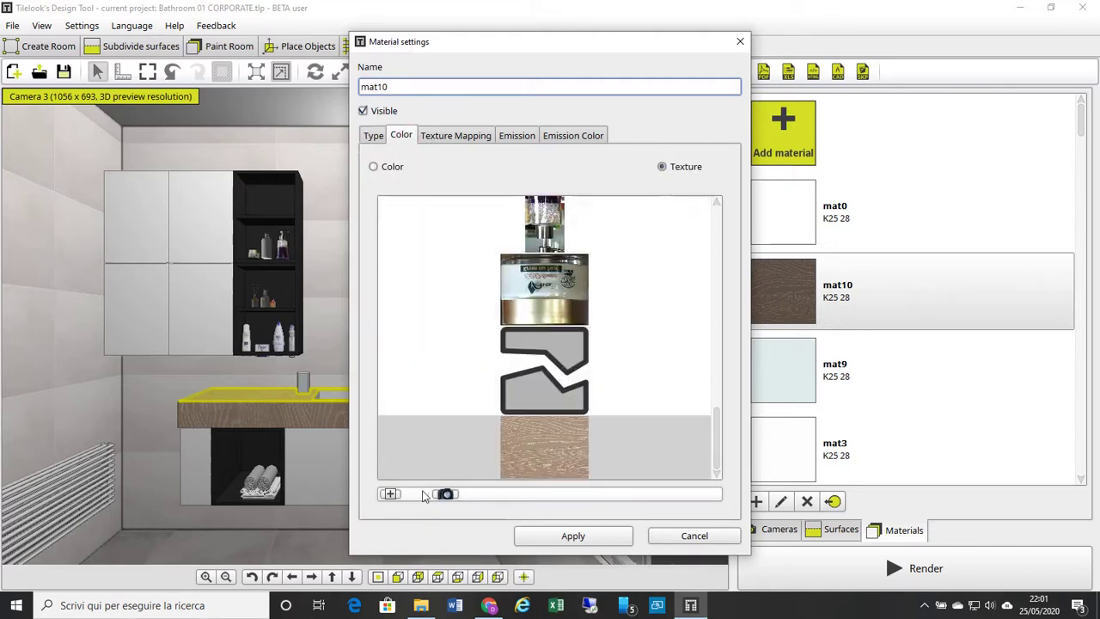
Download the wood 1 texture from the account's own textures into mat10's texture list and close the material settings without applying
click(390, 494)
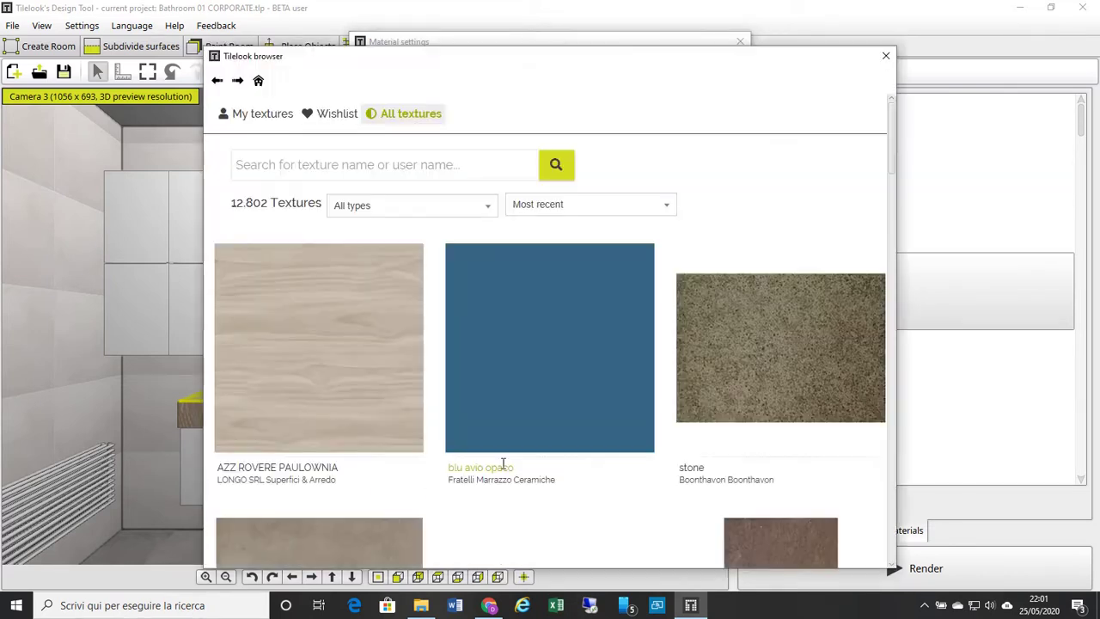
click(273, 123)
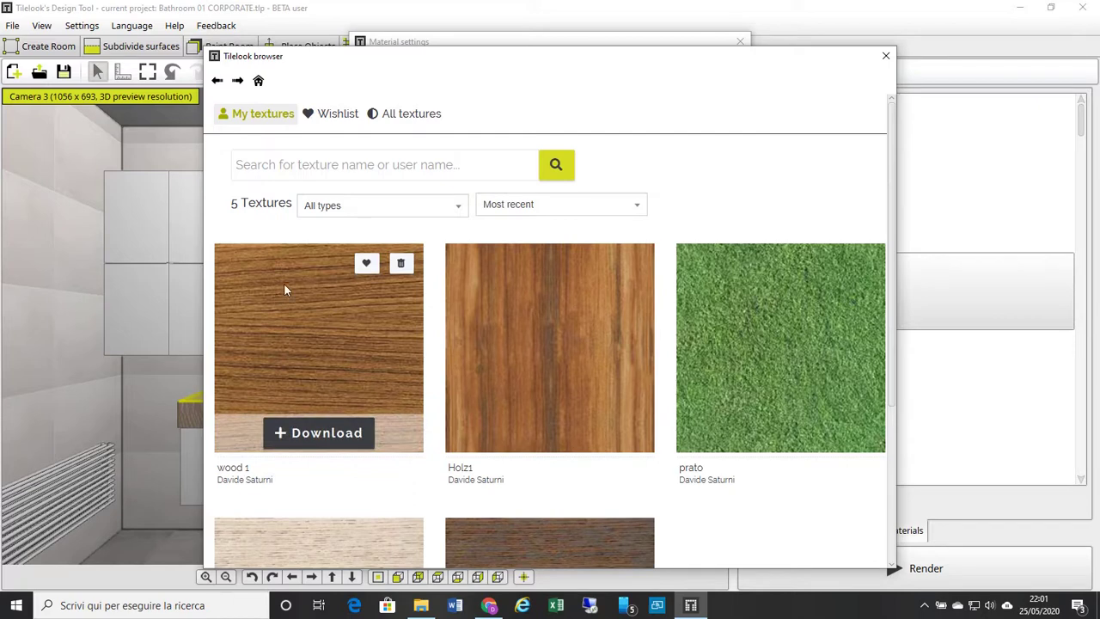
click(326, 437)
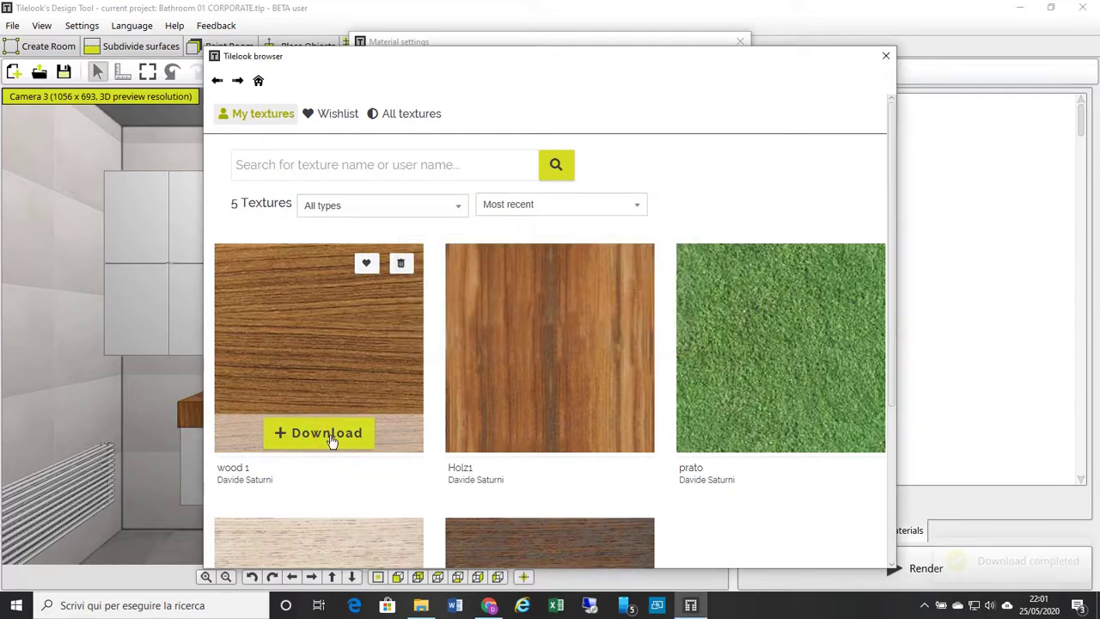
click(884, 58)
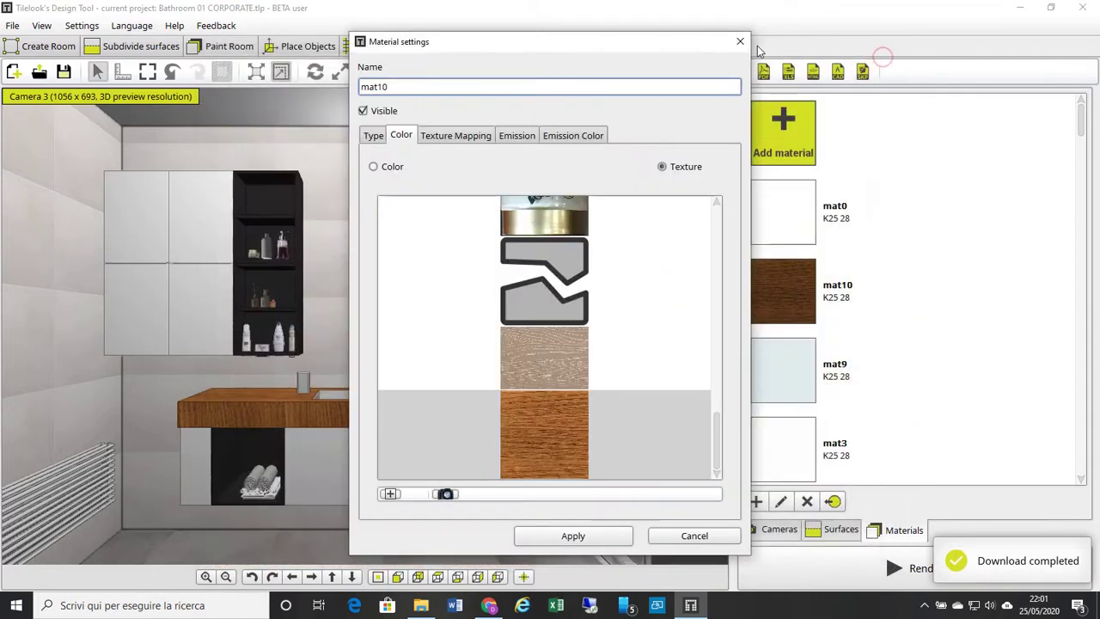
click(742, 40)
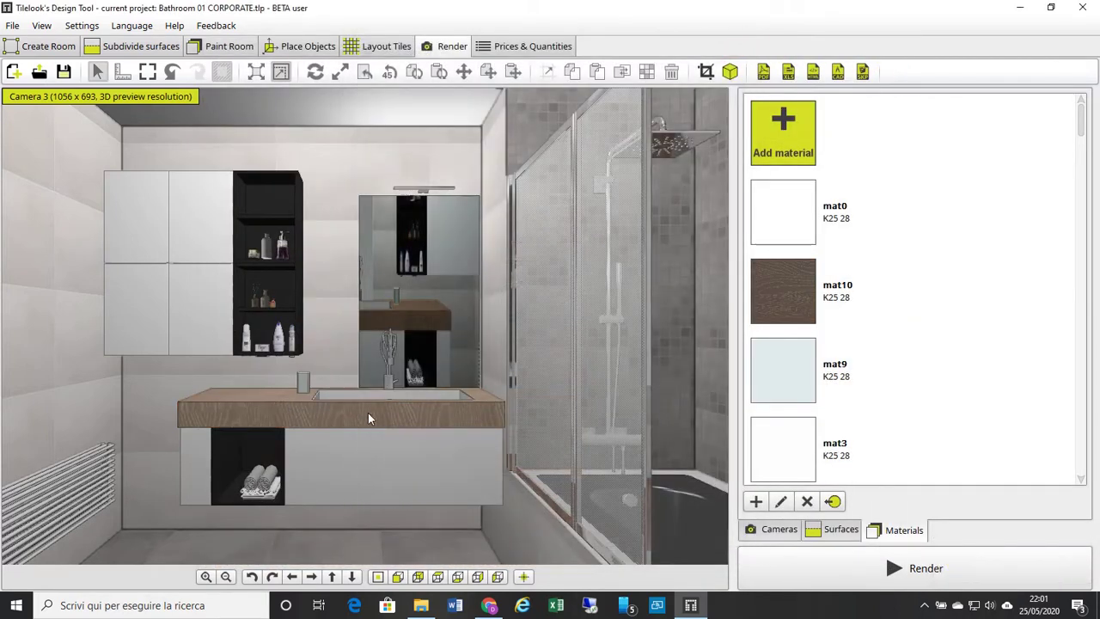
Reopen mat10 from the countertop's front edge, choose the downloaded wood 1 texture, and apply it
scroll(1083, 138, down, 2)
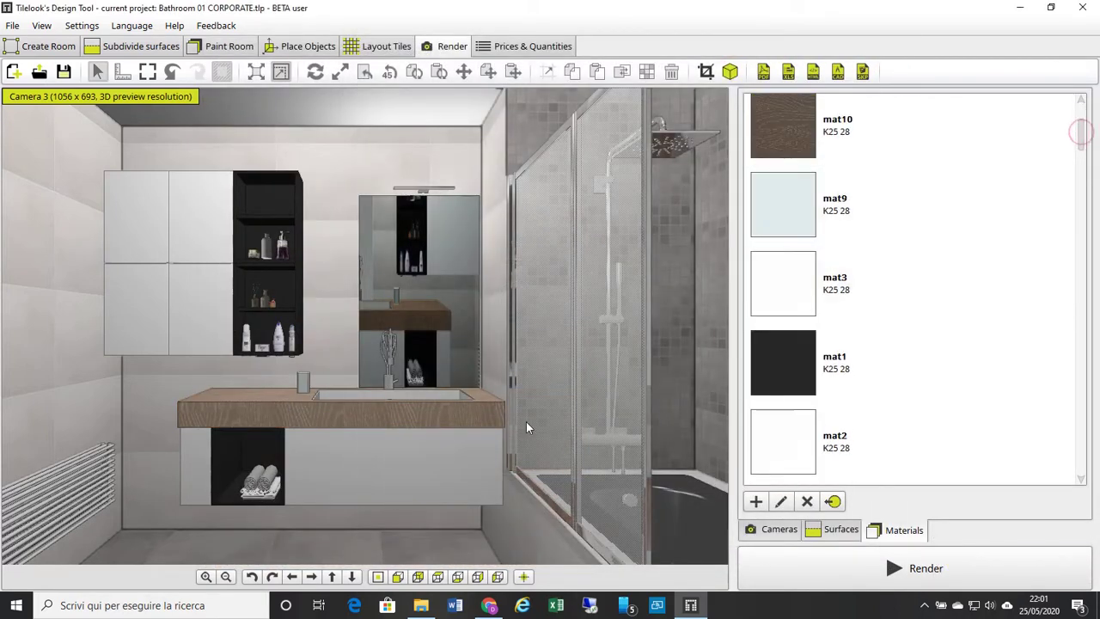
click(494, 408)
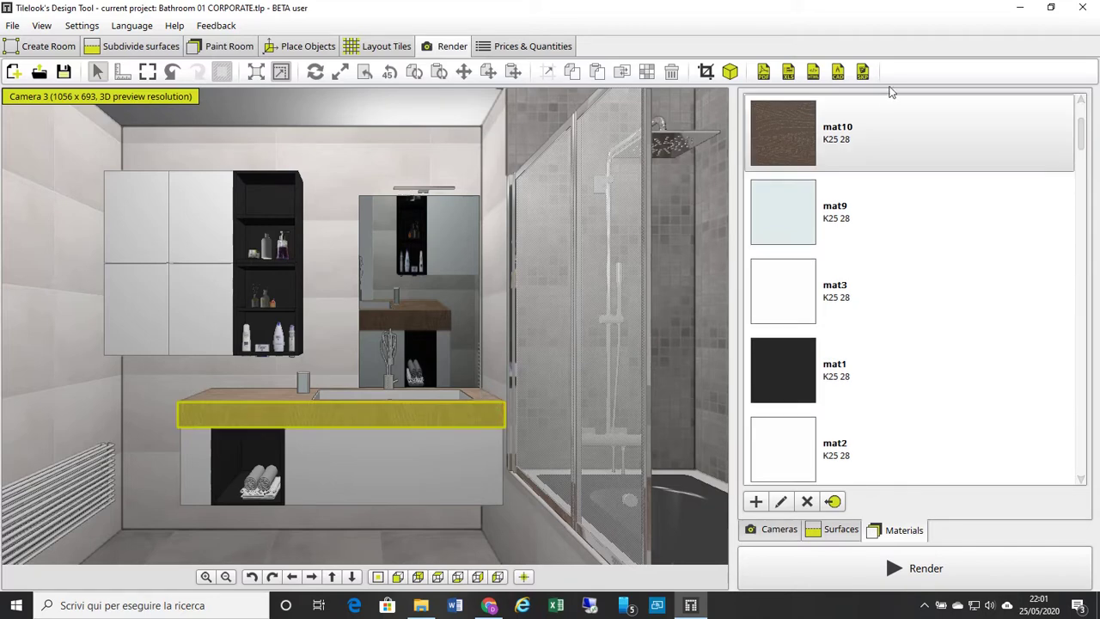
double_click(879, 111)
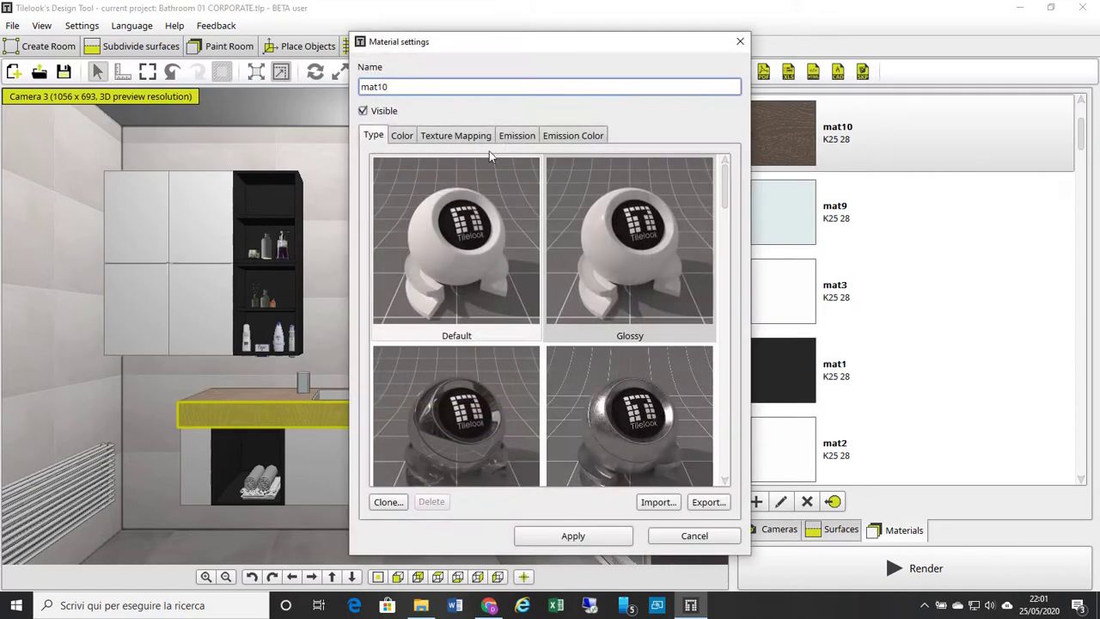
click(401, 135)
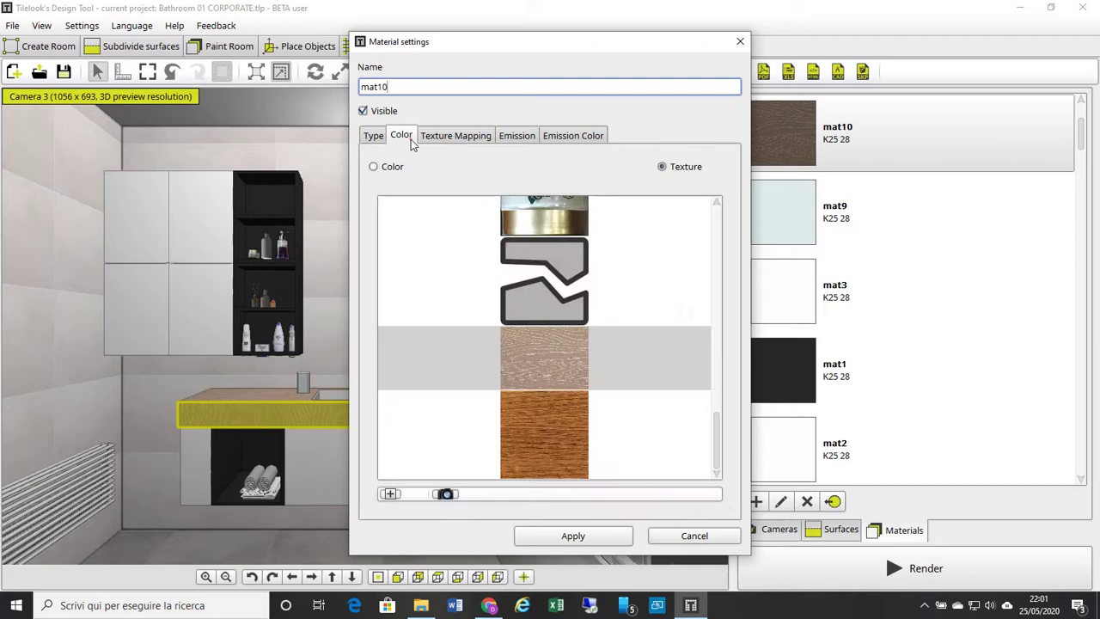
click(538, 416)
click(573, 536)
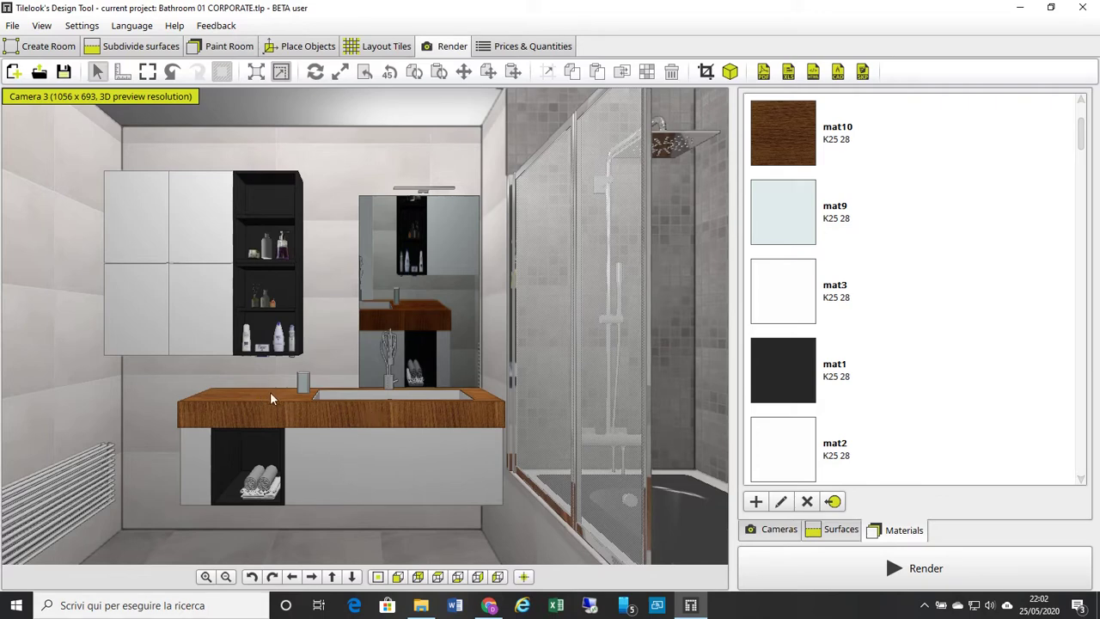
Find the countertop's wood material mat10 in the project materials and assign it to the vanity's wide drawer front
click(378, 462)
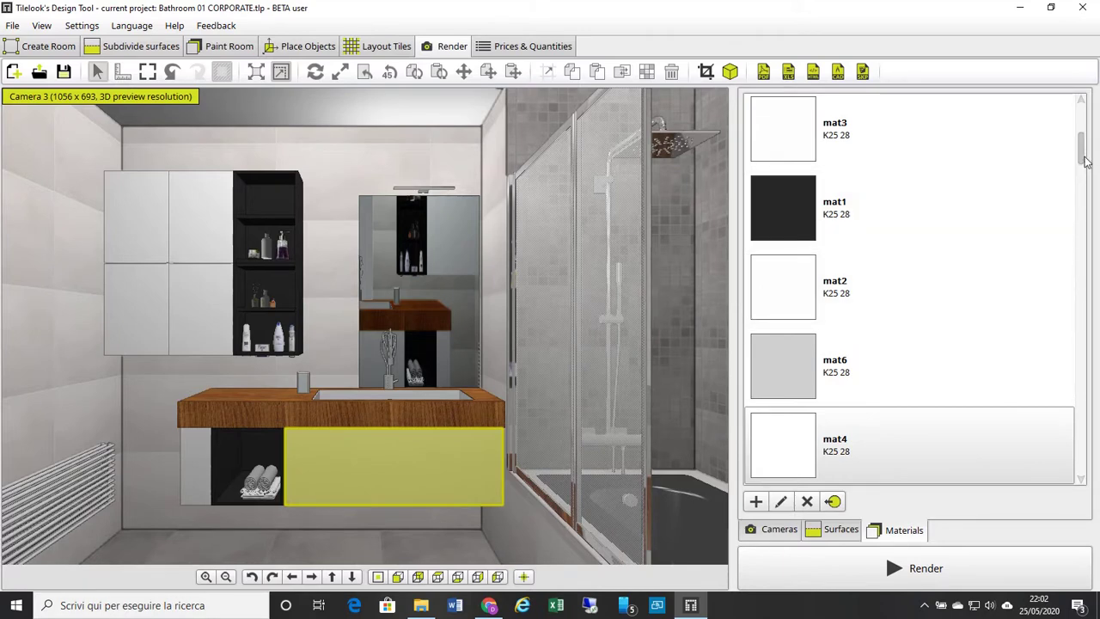
scroll(1084, 151, up, 1)
drag(1084, 152, 1096, 484)
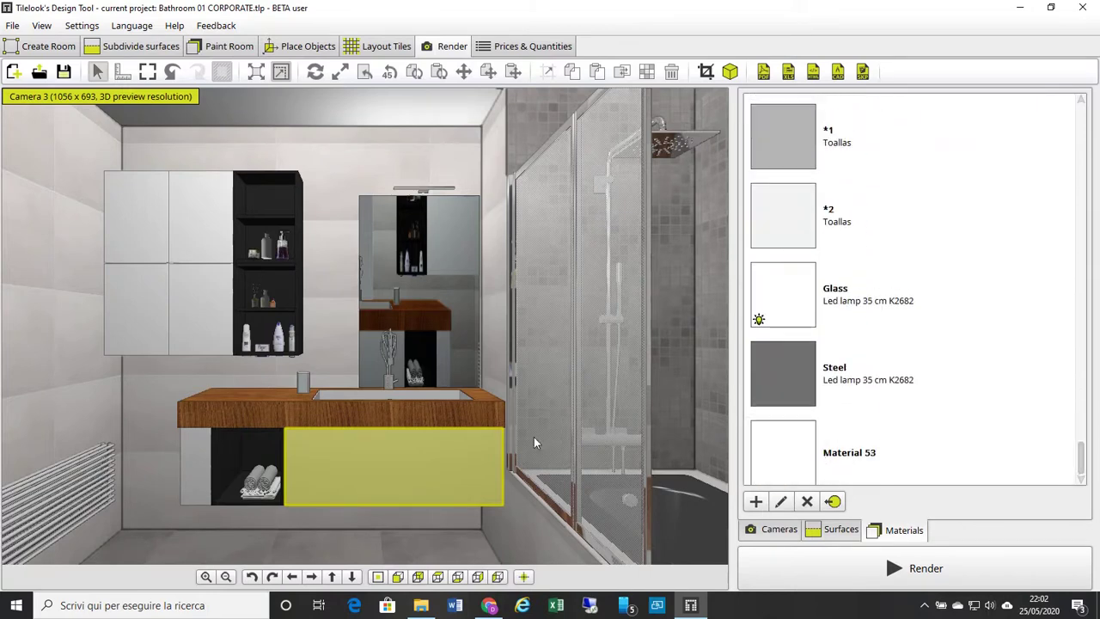
click(415, 417)
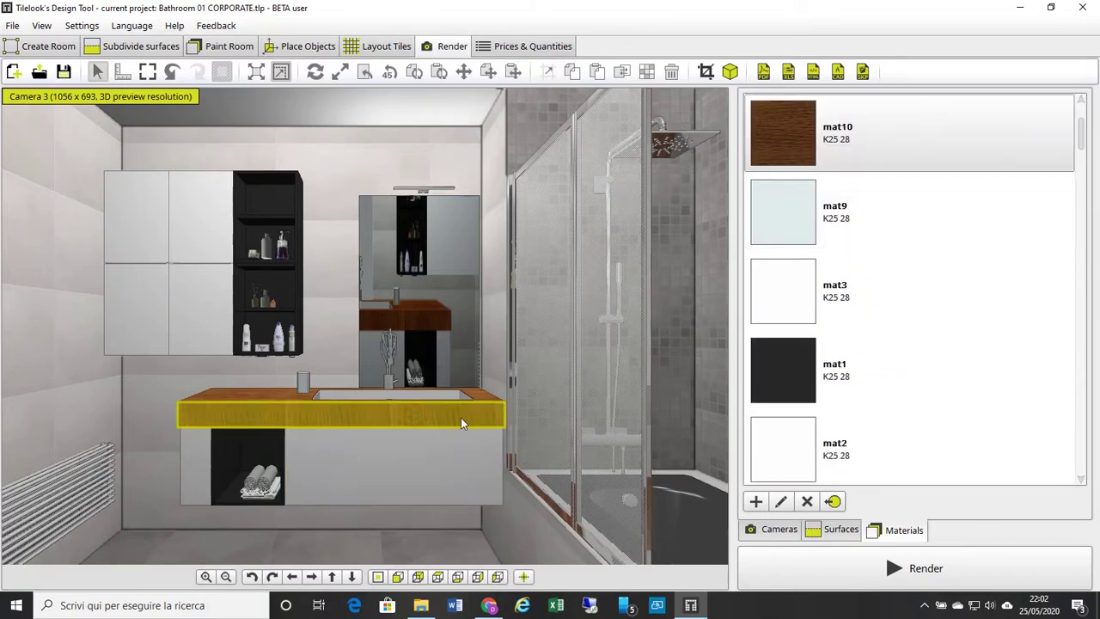
click(441, 461)
drag(1080, 154, 1084, 137)
click(1036, 215)
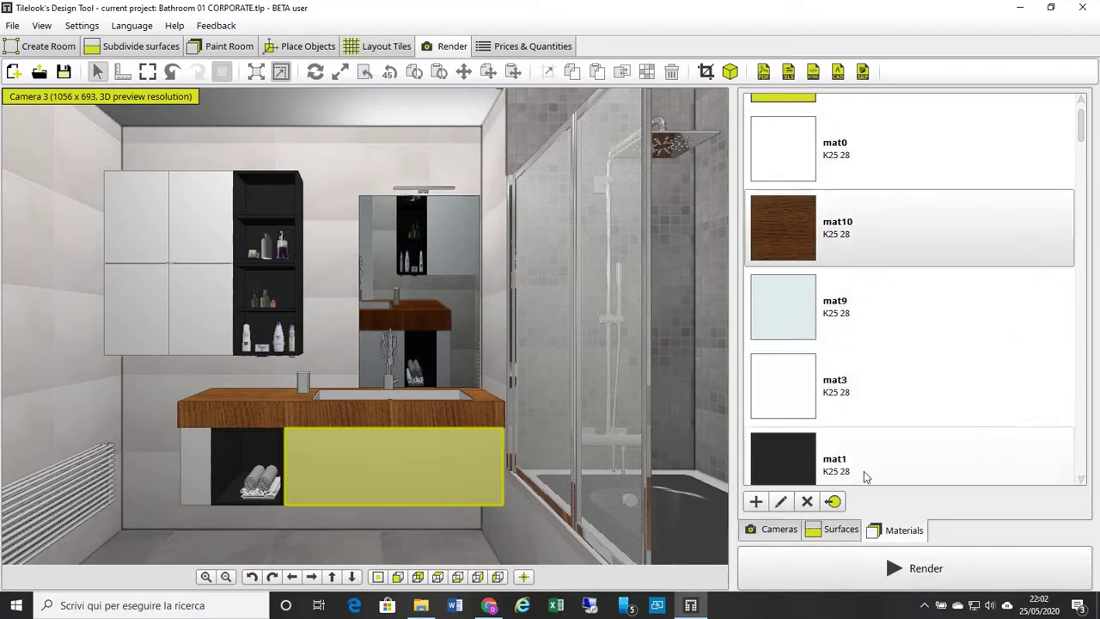
click(833, 507)
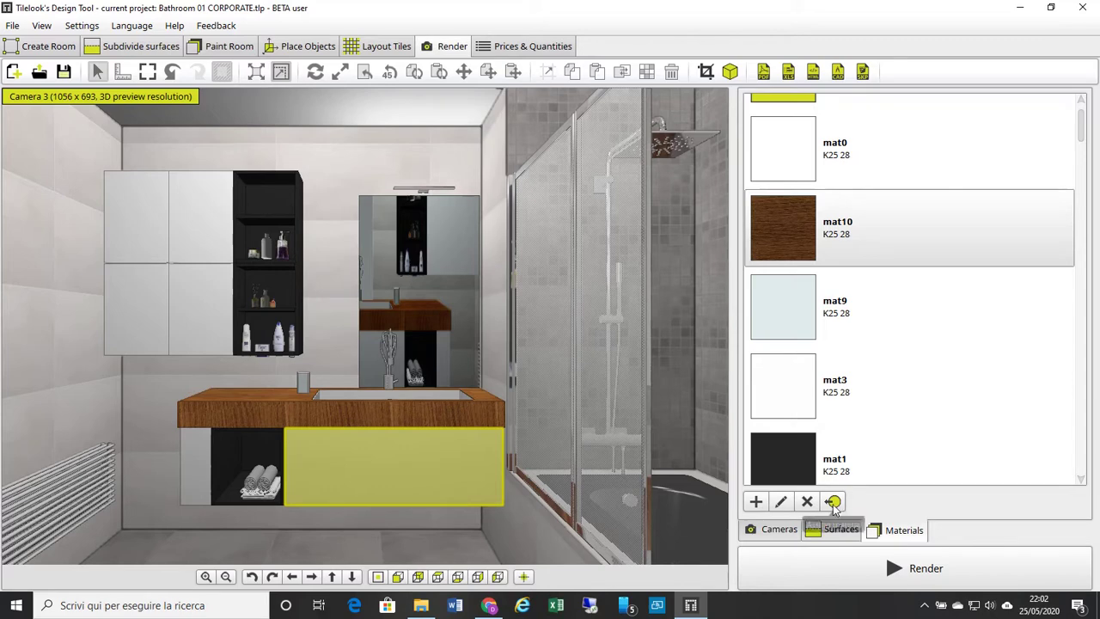
click(833, 502)
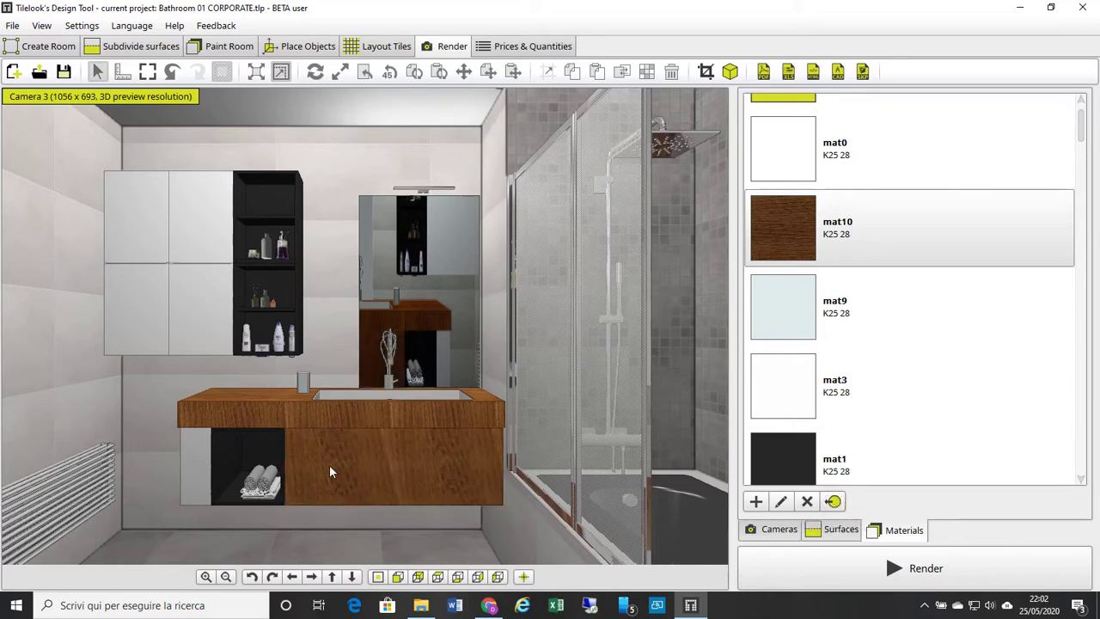
Assign material mat10 to the narrow front panel on the other side of the vanity's open towel niche
click(202, 471)
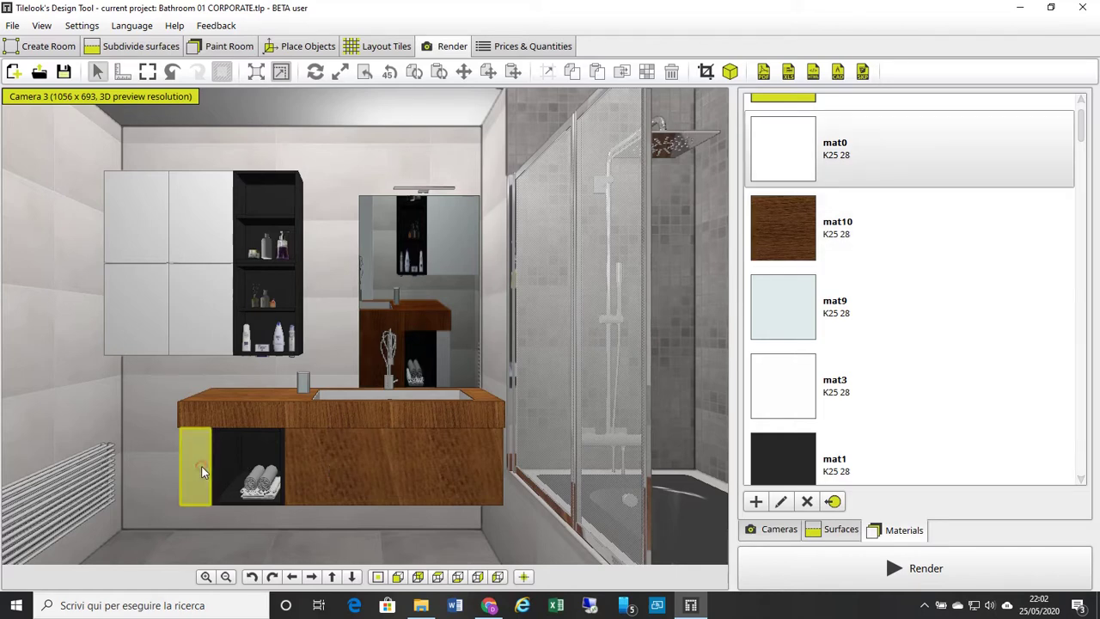
click(946, 229)
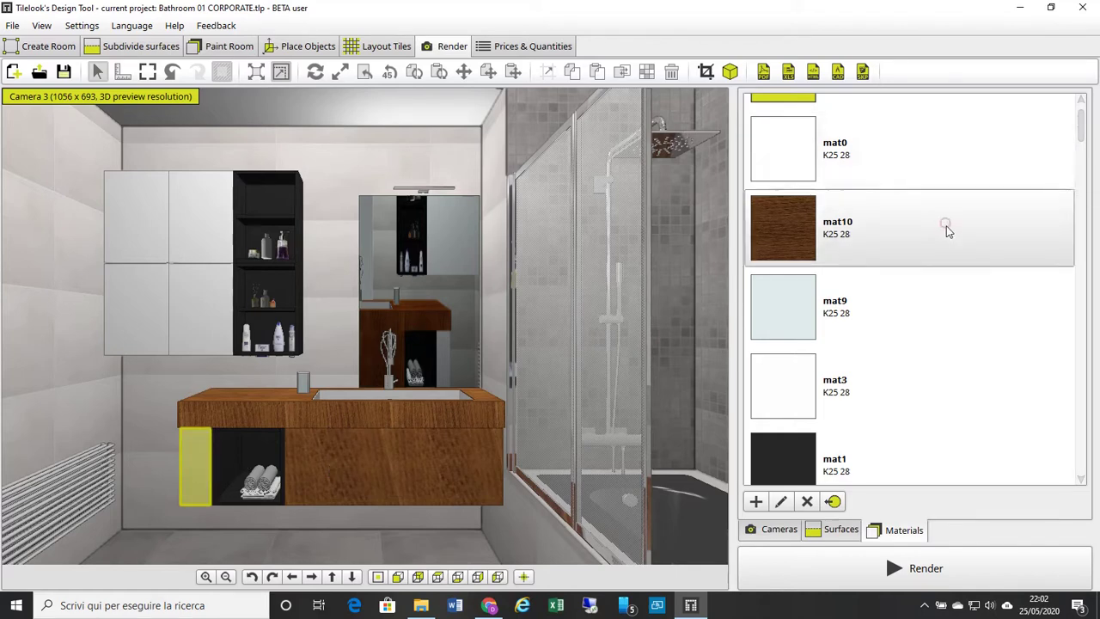
click(832, 502)
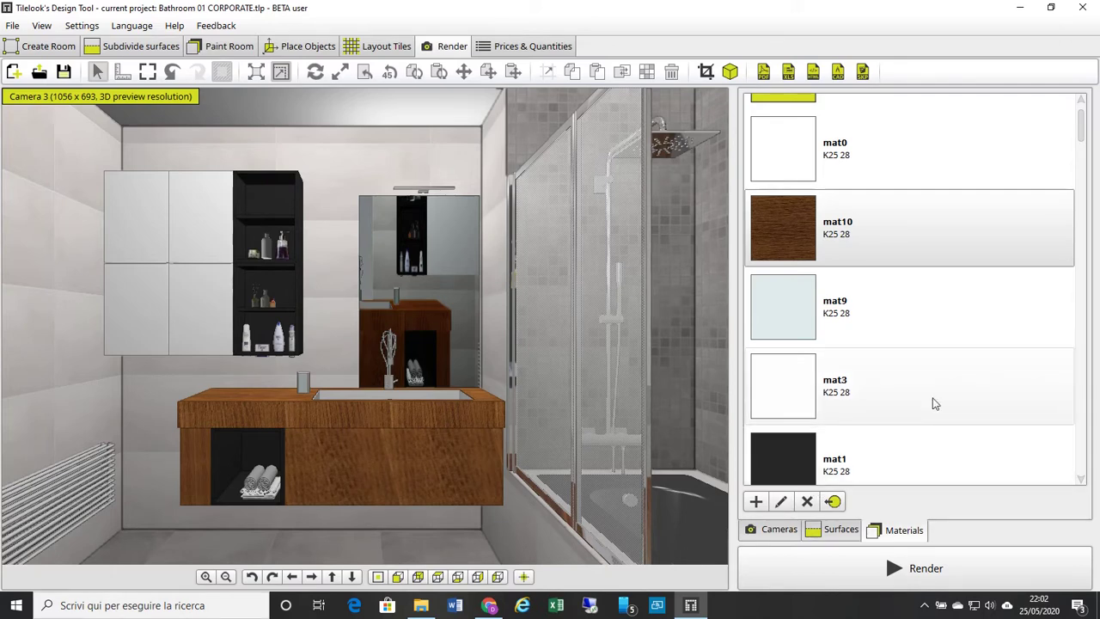
Examine the parameters offered when cloning mat10's Glossy material type, then close the material settings without saving
double_click(917, 238)
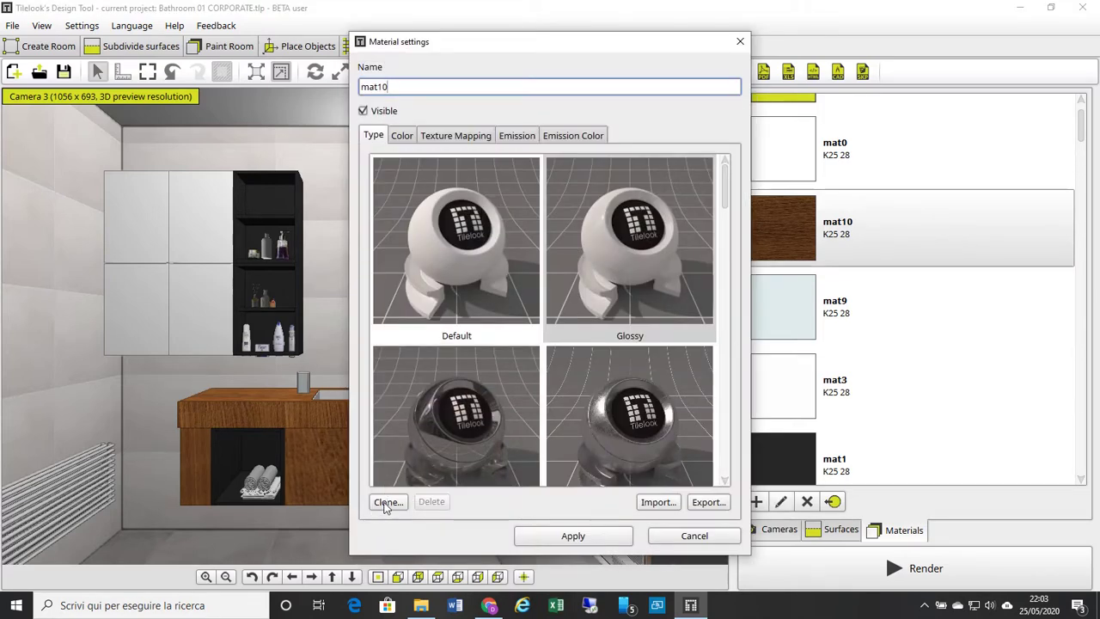
click(385, 501)
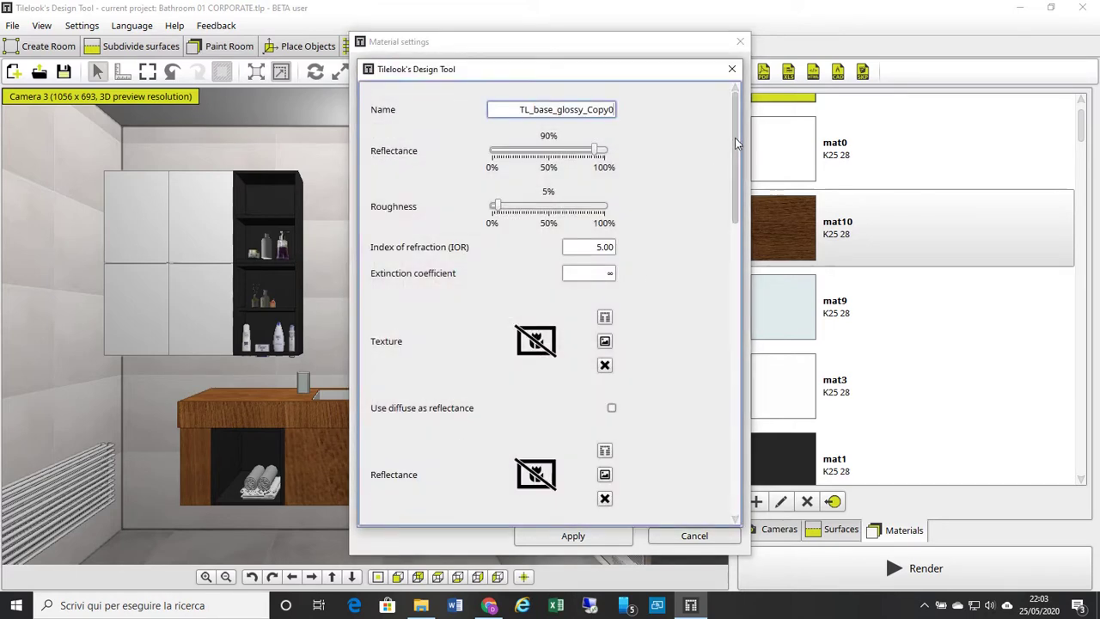
mouse_move(734, 137)
mouse_down()
mouse_move(736, 394)
mouse_move(737, 132)
mouse_up()
click(731, 70)
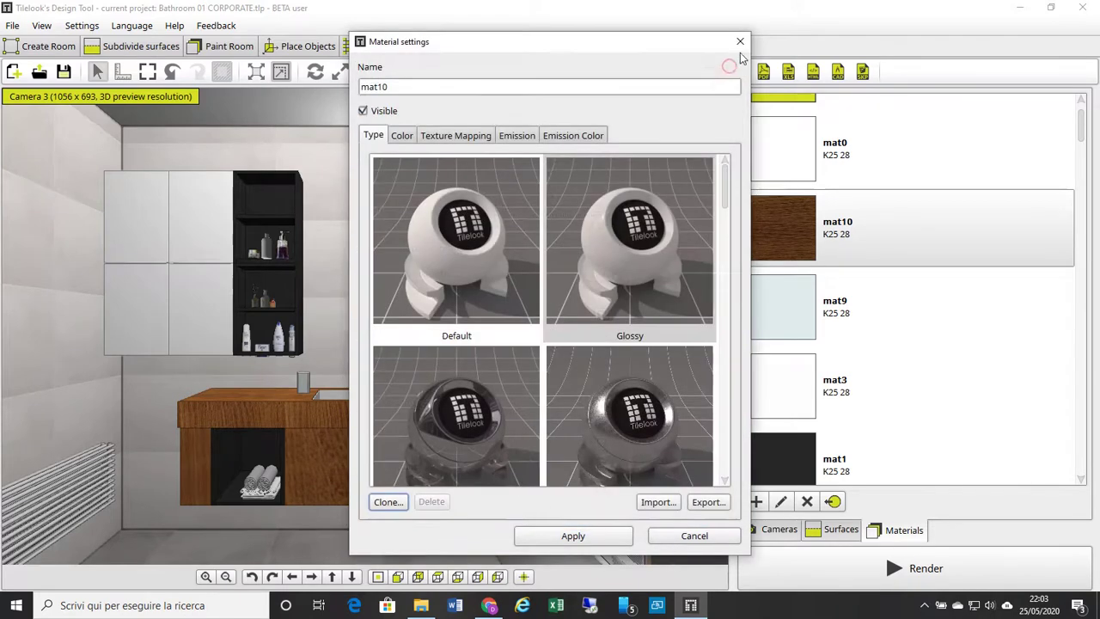
click(733, 40)
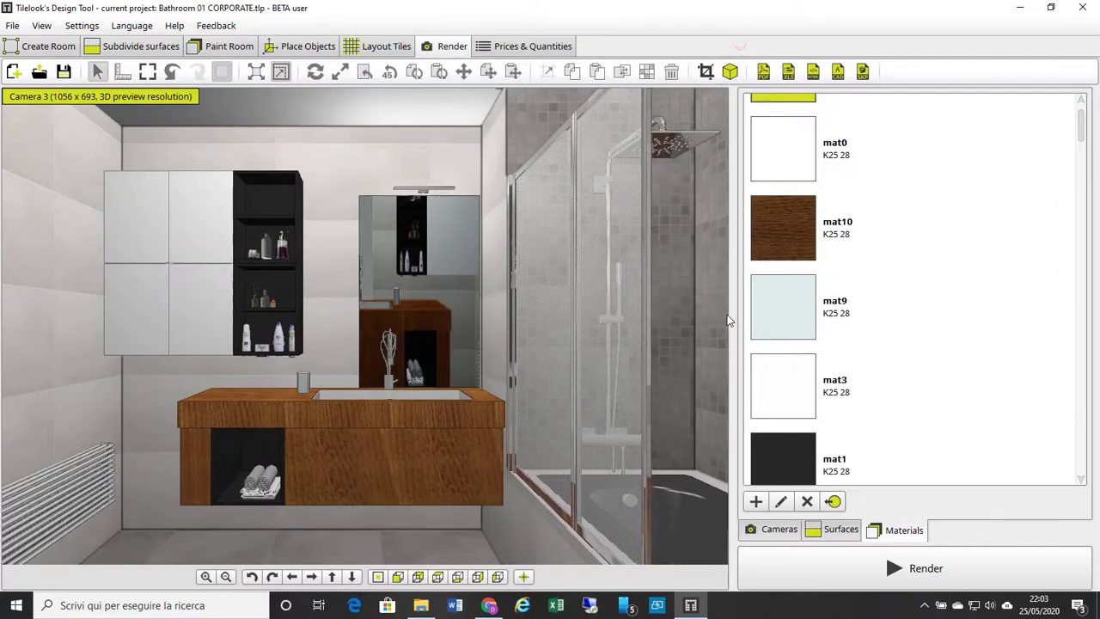